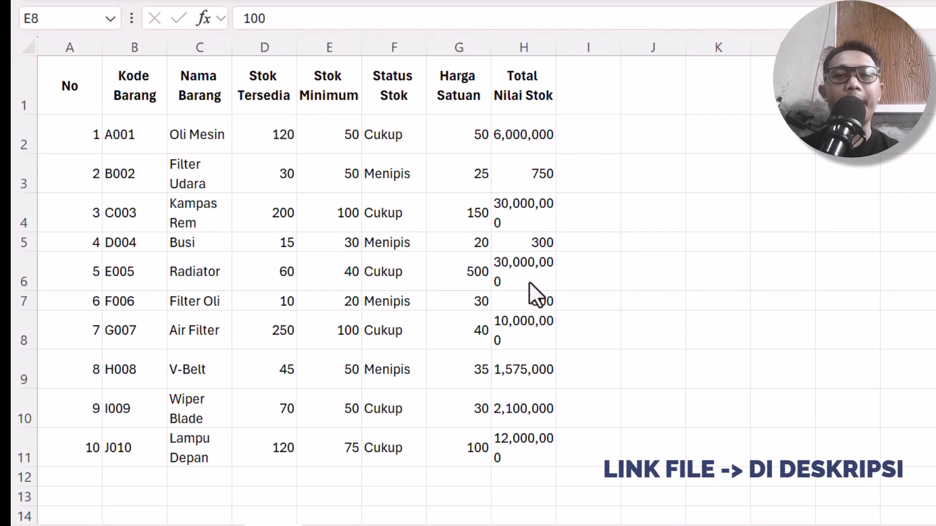
Insert a blank row above the table's header row
left_click(352, 180)
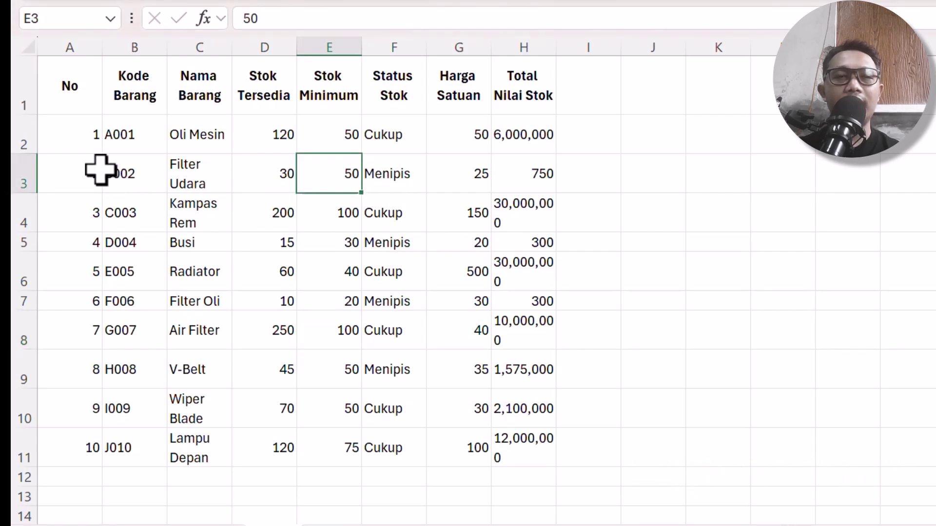
right_click(19, 85)
left_click(118, 288)
left_click_drag(121, 263, 121, 234)
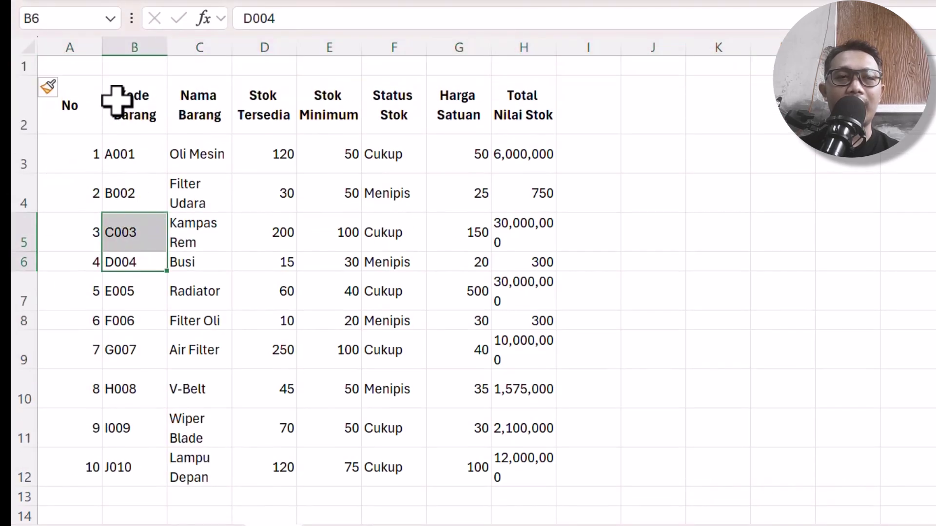
Insert a blank column before the No column and narrow it to form a slim margin
right_click(83, 47)
left_click(163, 253)
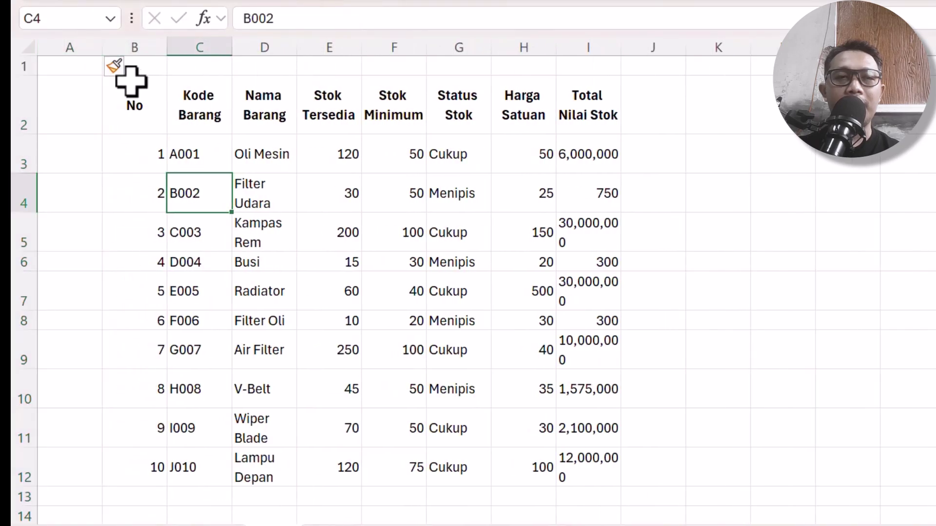
left_click_drag(105, 45, 66, 45)
left_click(213, 143)
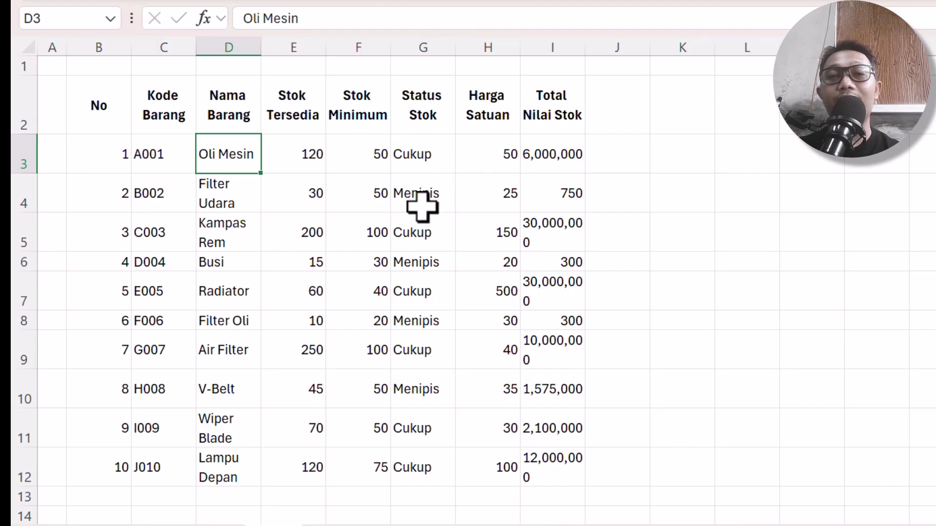
Apply borders to all cells of the inventory table in B2:I12
left_click(111, 125)
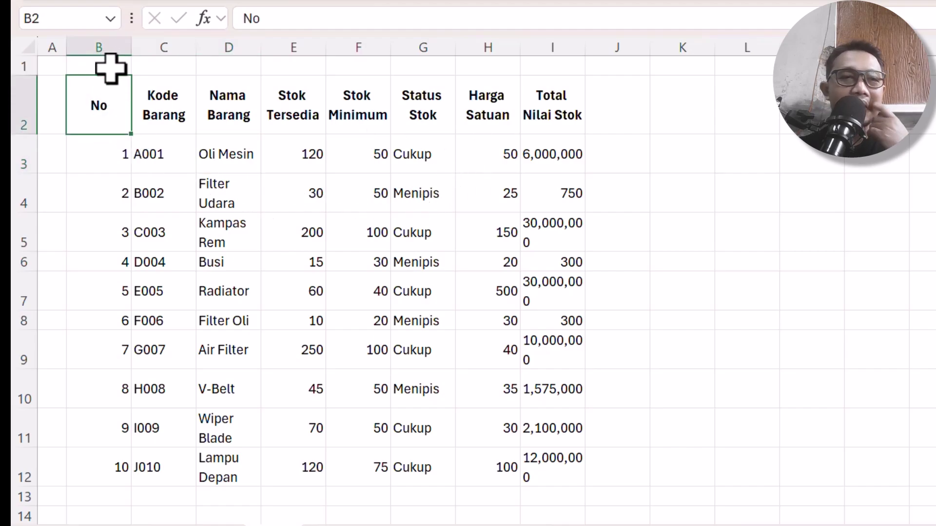
left_click_drag(102, 106, 550, 468)
left_click(120, 82)
left_click(238, 185)
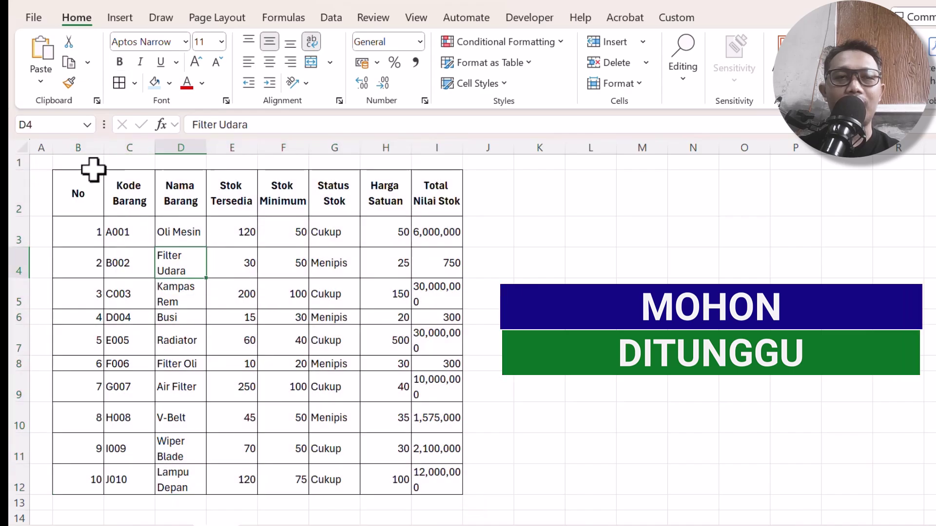
Center the contents of the No column horizontally
left_click(87, 147)
left_click(269, 62)
left_click(232, 225)
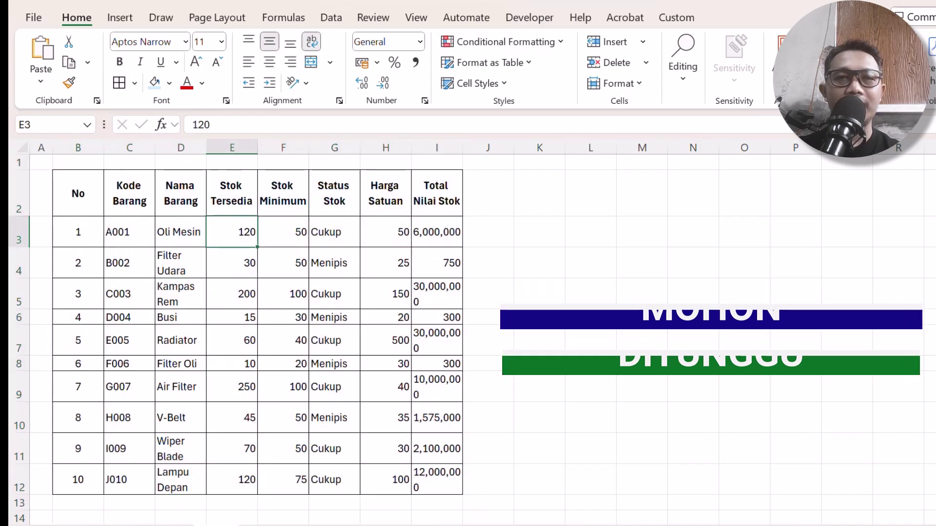
Hide the worksheet gridlines
left_click(416, 17)
left_click(385, 62)
left_click(561, 168)
left_click(283, 231)
Center the contents of the Harga Satuan column horizontally
left_click(391, 145)
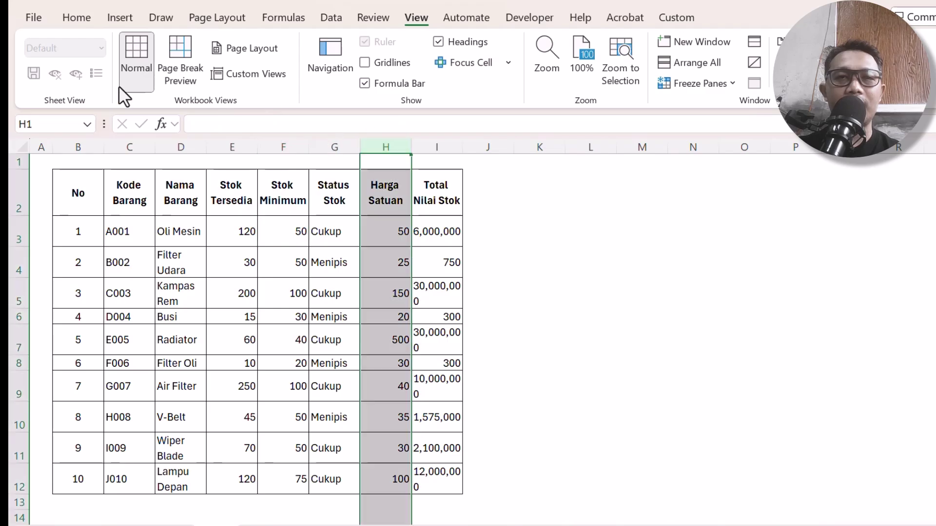
left_click(78, 17)
left_click(269, 63)
left_click(350, 233)
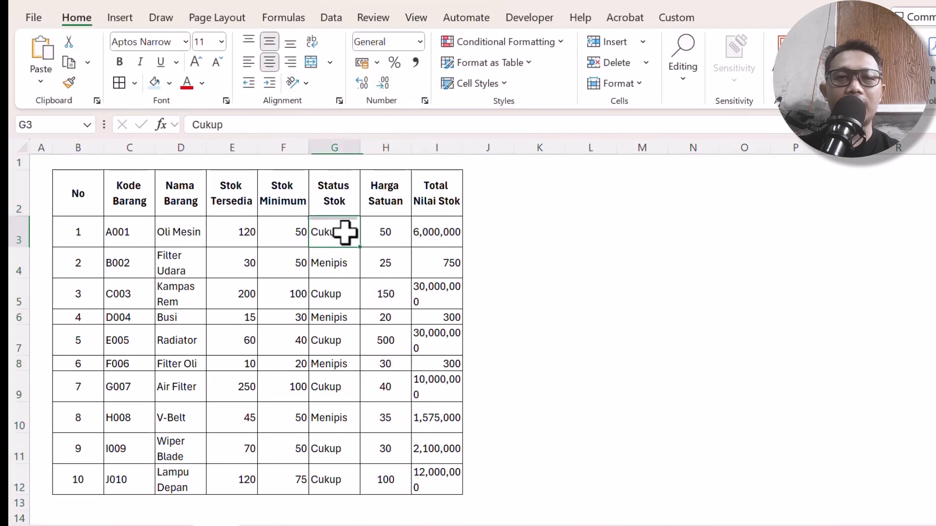
Widen the Total Nilai Stok column so its values fit on one line and reduce the row heights to fit
left_click(299, 254)
left_click_drag(405, 224, 403, 487)
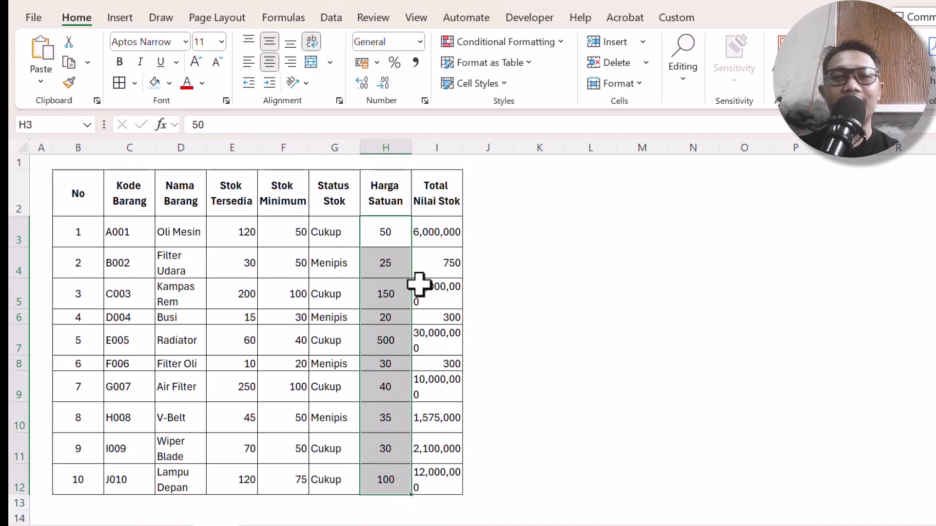
left_click_drag(462, 149, 491, 160)
left_click_drag(494, 197, 493, 237)
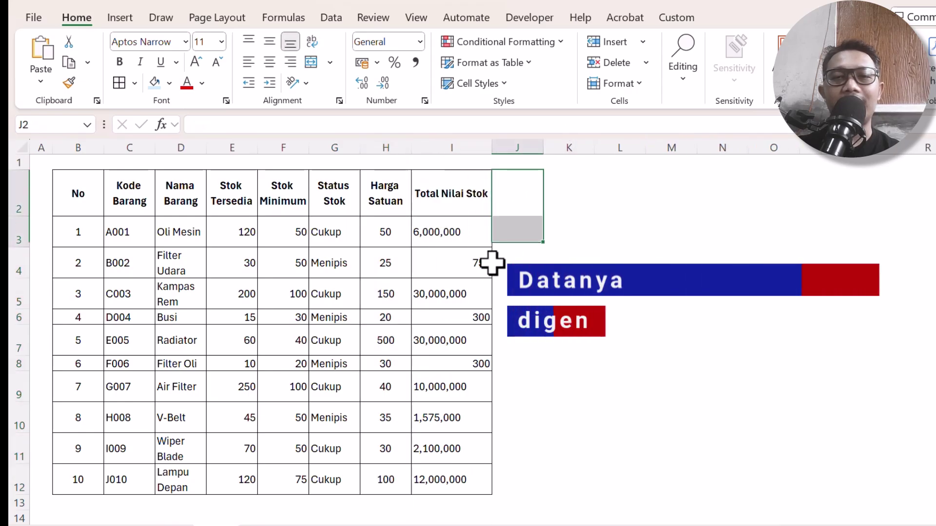
left_click(385, 320)
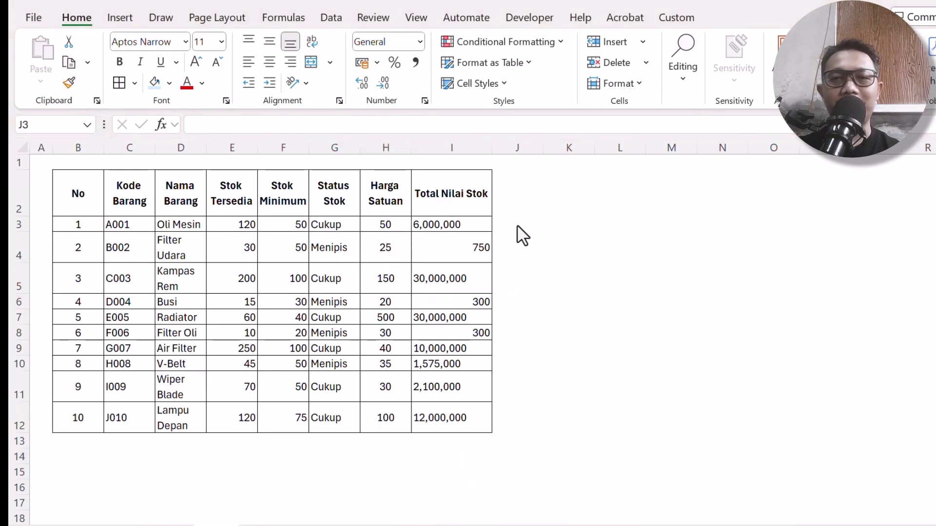
Enter the helper formula =H3*10000 in J3 and fill it down to J12
left_click(517, 227)
type("=")
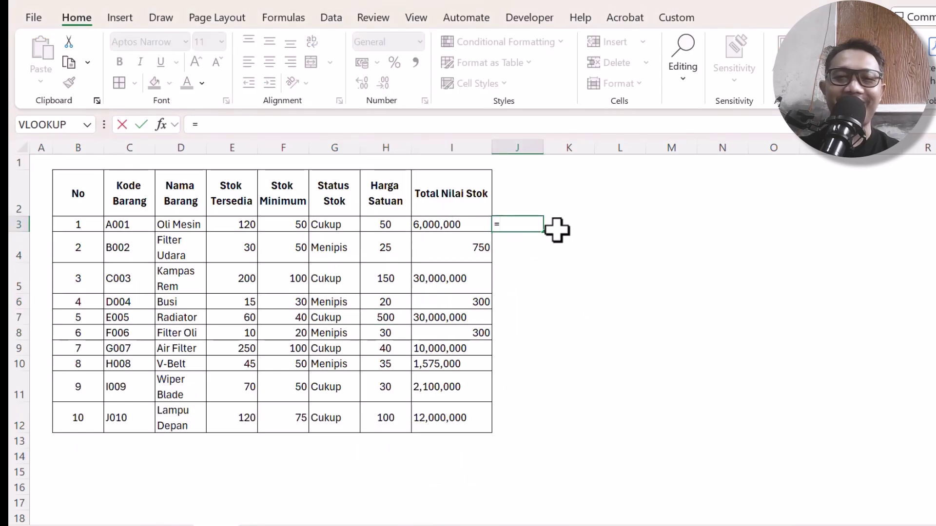
key("Left")
key("Left")
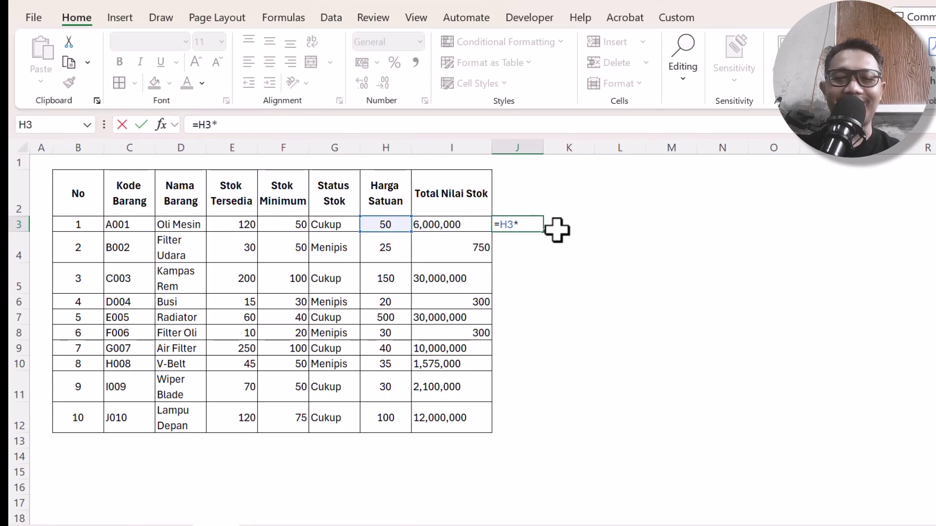
type("*10000")
key("Return")
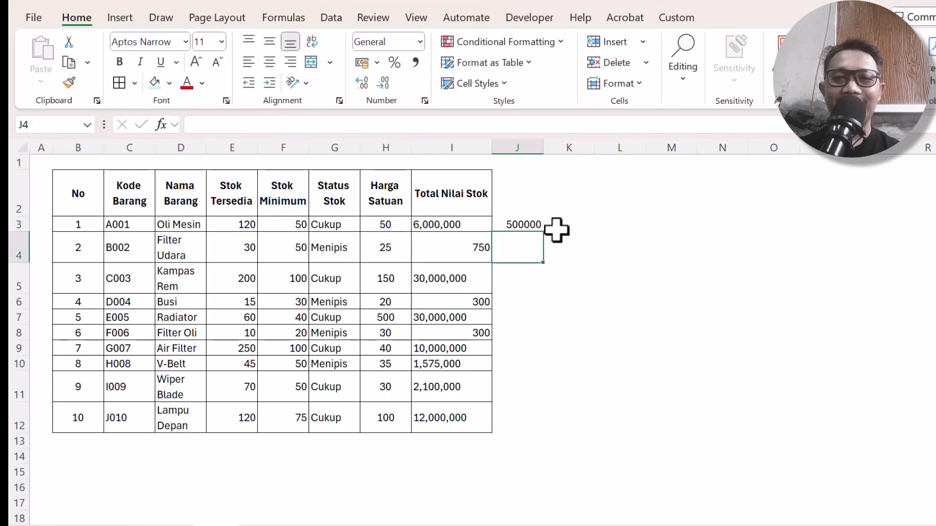
left_click(545, 225)
left_click(538, 225)
double_click(544, 232)
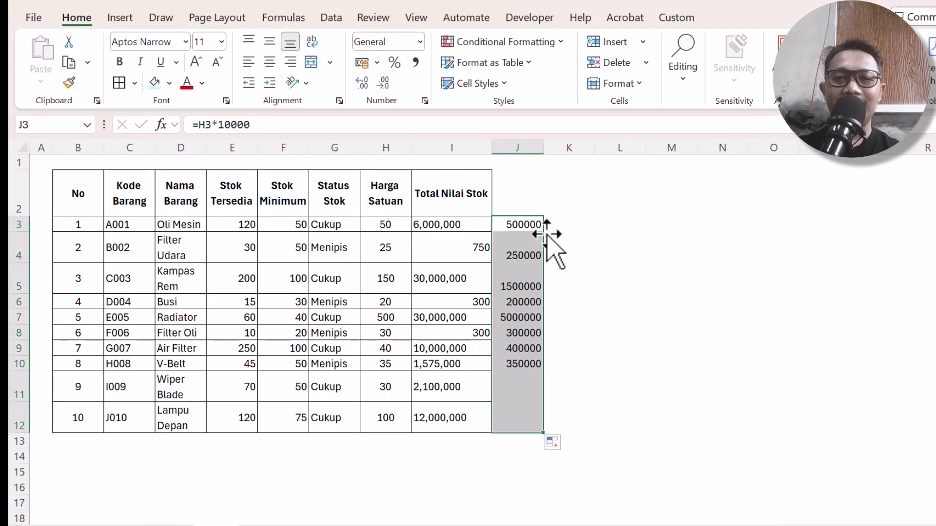
Paste the helper results as values over the Harga Satuan prices in H3:H12, and clear the helper cells in column J
key("ctrl+c")
right_click(382, 223)
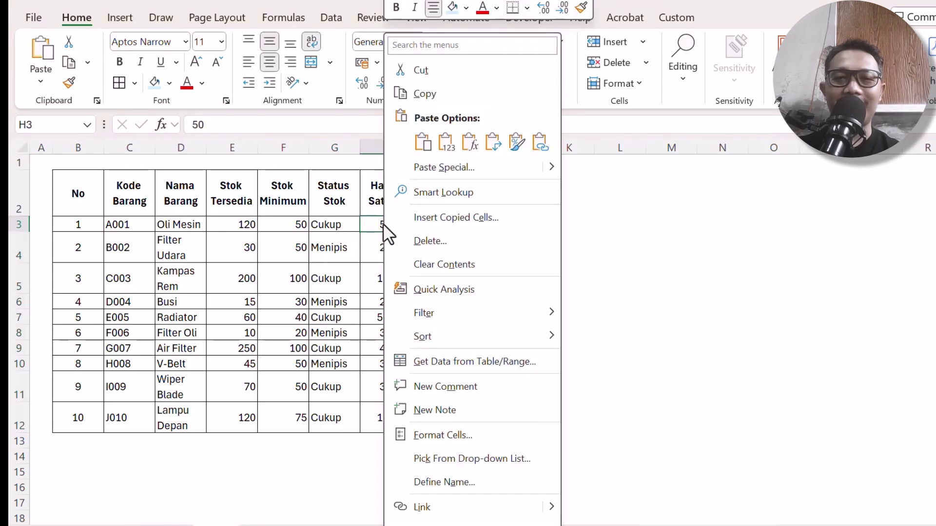
left_click(441, 144)
left_click(460, 221)
left_click(513, 224)
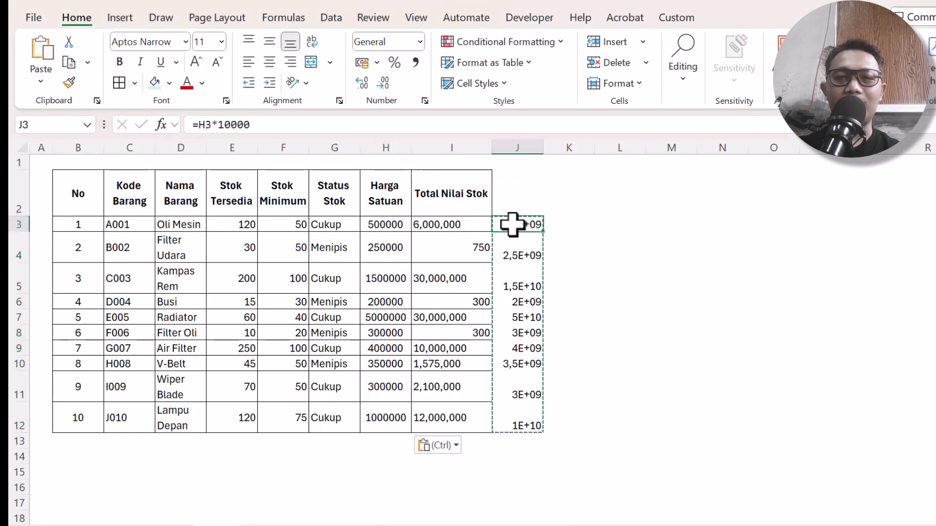
key("ctrl+shift+Down")
key("Delete")
Calculate Total Nilai Stok with =H3*E3 in I3 and fill the formula down to I12
key("Down")
key("Left")
key("Up")
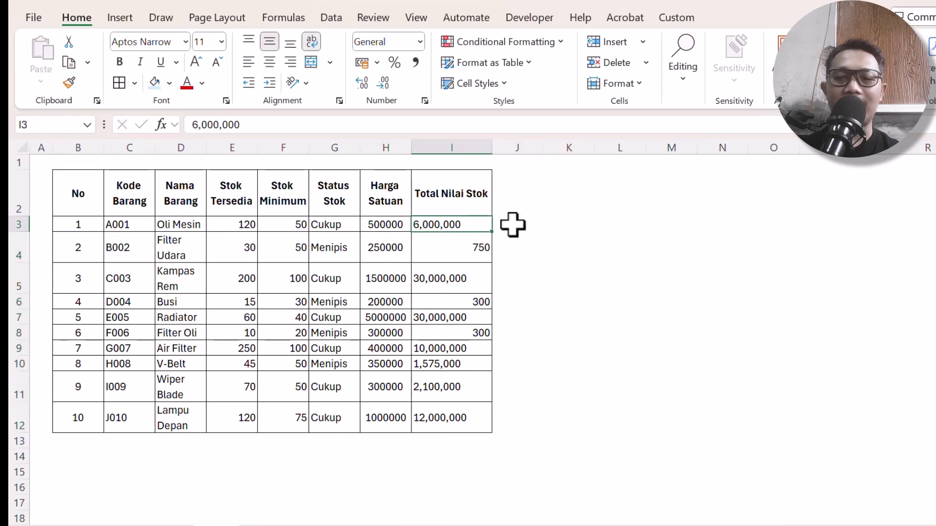
type("=")
key("Left")
type("*")
key("Left")
key("Left")
key("Left")
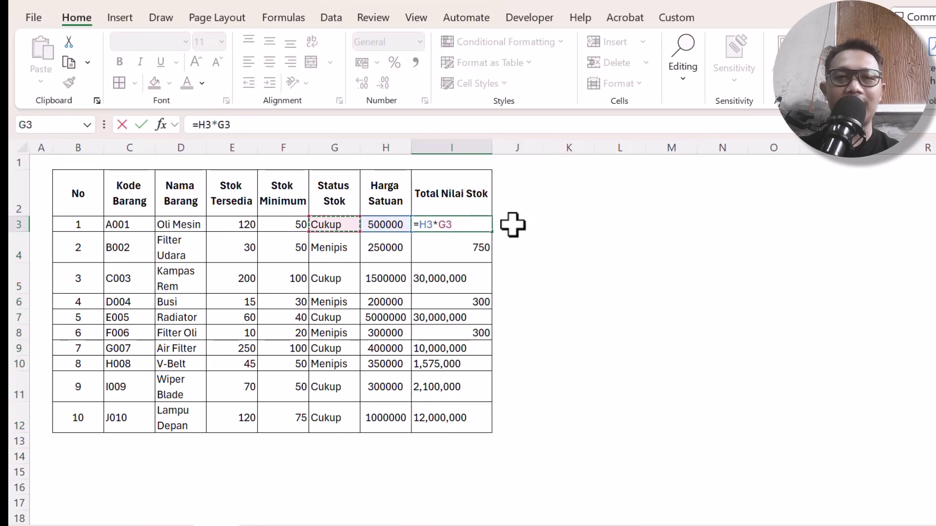
key("Return")
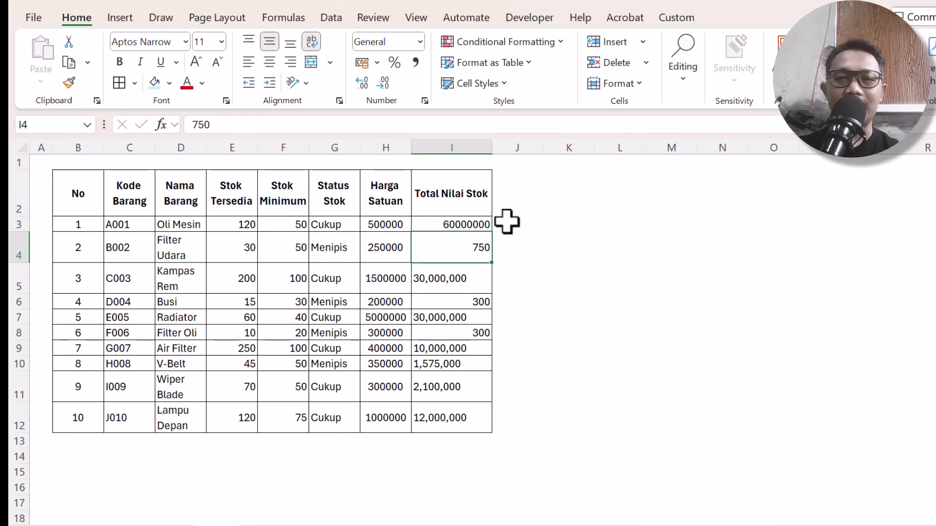
key("Up")
double_click(496, 236)
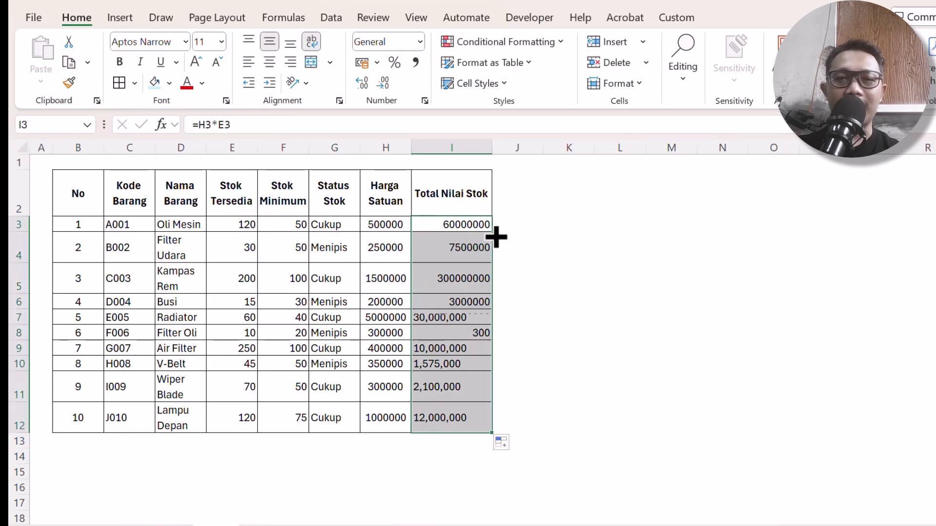
Widen the Total Nilai Stok column further
left_click(457, 234)
left_click_drag(491, 148, 523, 147)
key("Up")
key("Up")
left_click(21, 145)
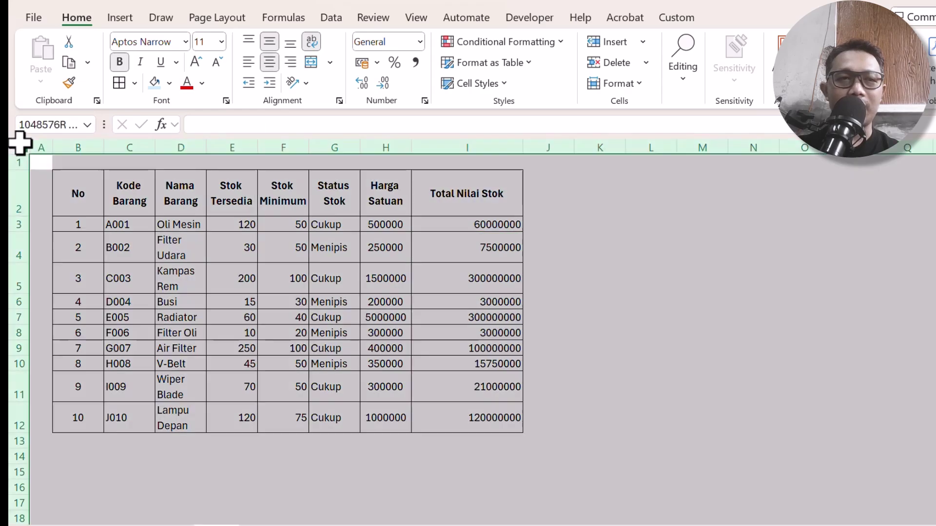
left_click_drag(21, 216, 21, 215)
left_click(82, 196)
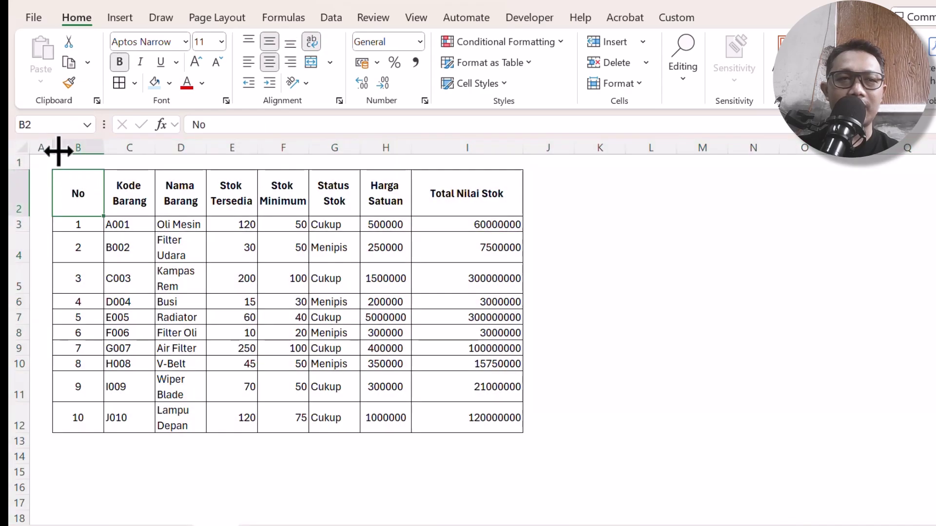
left_click(221, 302)
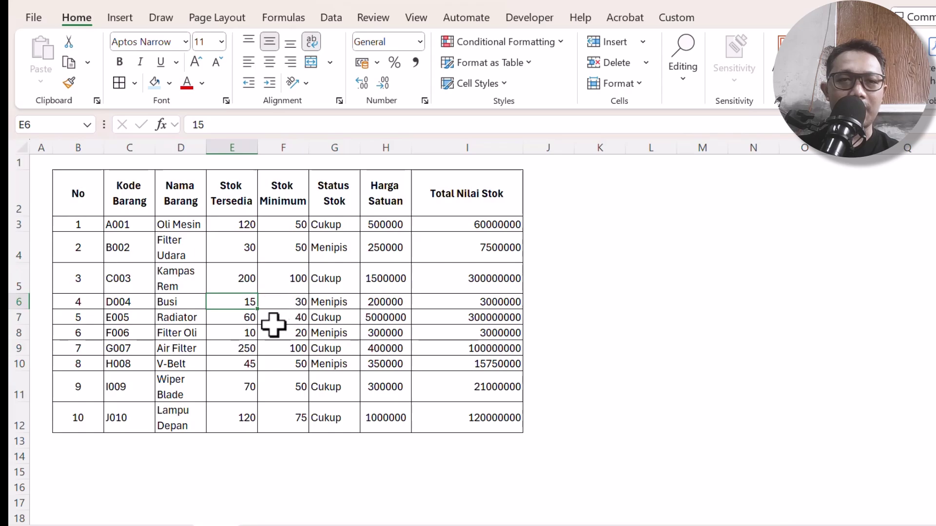
Widen the Nama Barang column with text wrapping turned off for the item names in D3:D12, and narrow the No column
left_click(188, 280)
left_click_drag(208, 156, 279, 156)
left_click_drag(229, 226, 238, 419)
left_click(312, 42)
left_click_drag(349, 271, 312, 271)
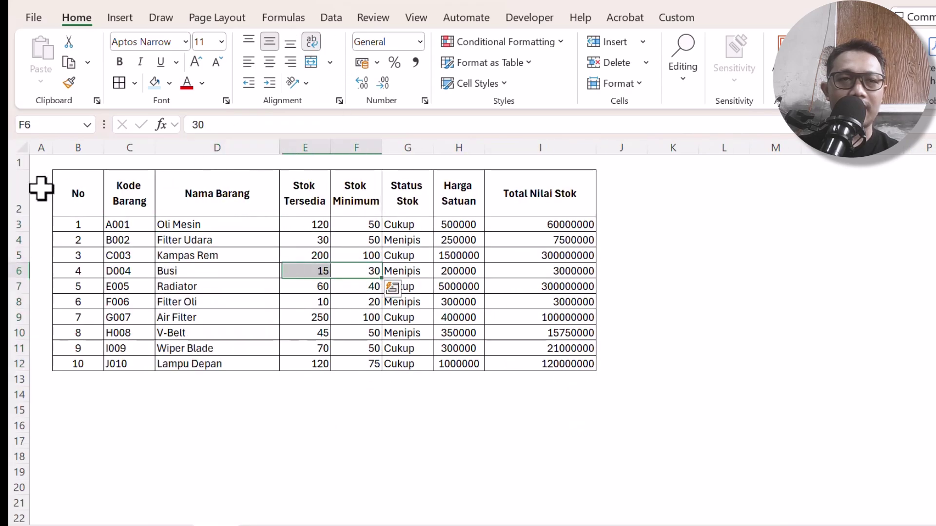
left_click_drag(104, 147, 71, 147)
left_click(146, 193)
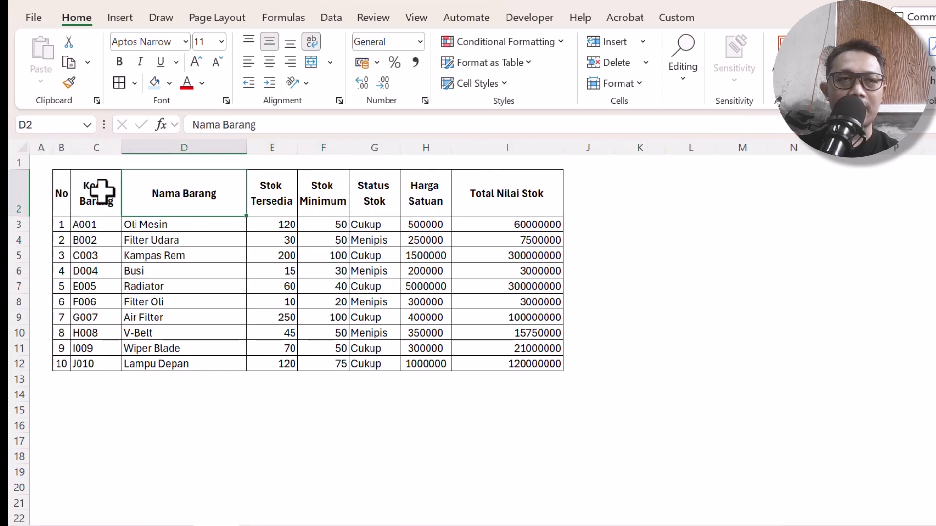
Center the contents of the Stok Tersedia and Stok Minimum columns horizontally
left_click(271, 146)
left_click(269, 62)
left_click(323, 190)
left_click(320, 146)
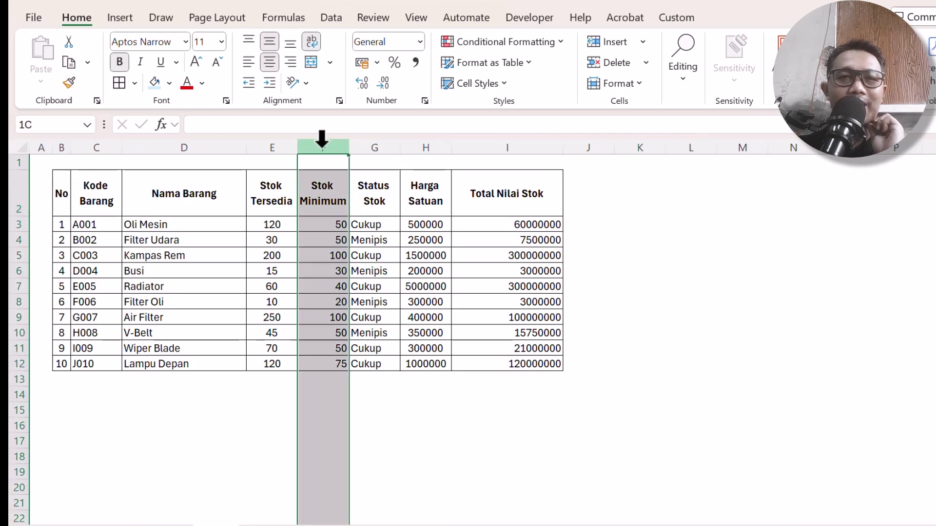
left_click(269, 62)
left_click(383, 208)
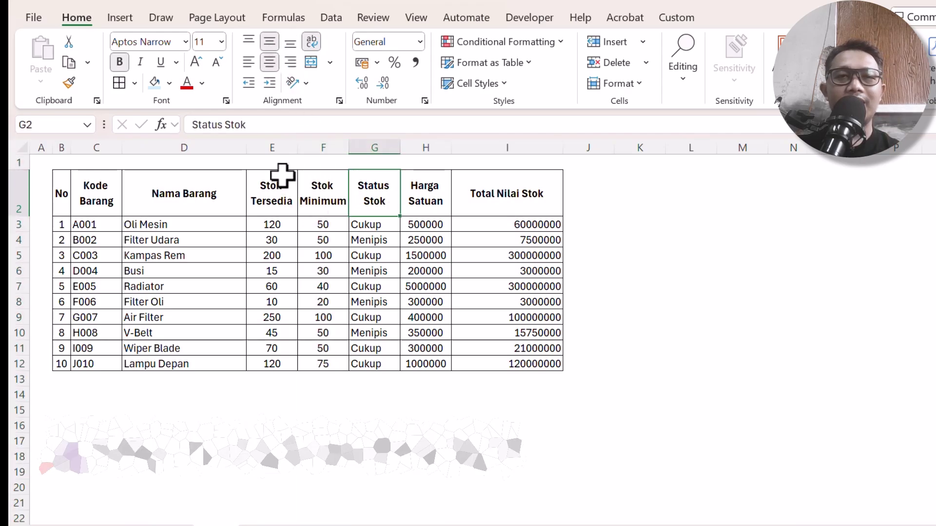
left_click(280, 147)
left_click(341, 194)
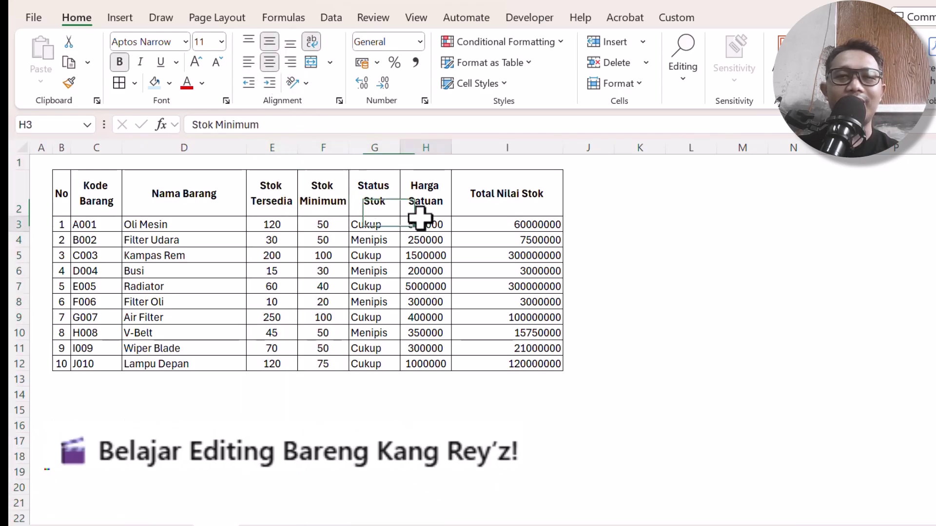
Apply comma style without decimals to the Harga Satuan and Total Nilai Stok values in H3:I12
left_click(483, 222)
left_click_drag(428, 221, 489, 363)
left_click(415, 67)
left_click(383, 83)
left_click(383, 83)
left_click(438, 331)
Format the values in H3:I12 as Rp Indonesian accounting currency without decimals
left_click_drag(437, 225, 497, 363)
left_click(377, 63)
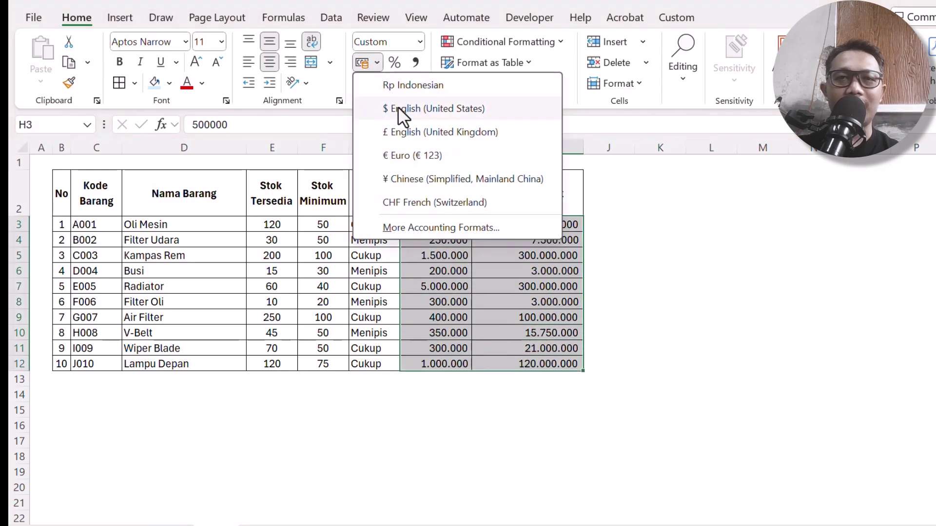
left_click(398, 82)
left_click(439, 238)
left_click_drag(469, 225, 531, 363)
left_click(385, 83)
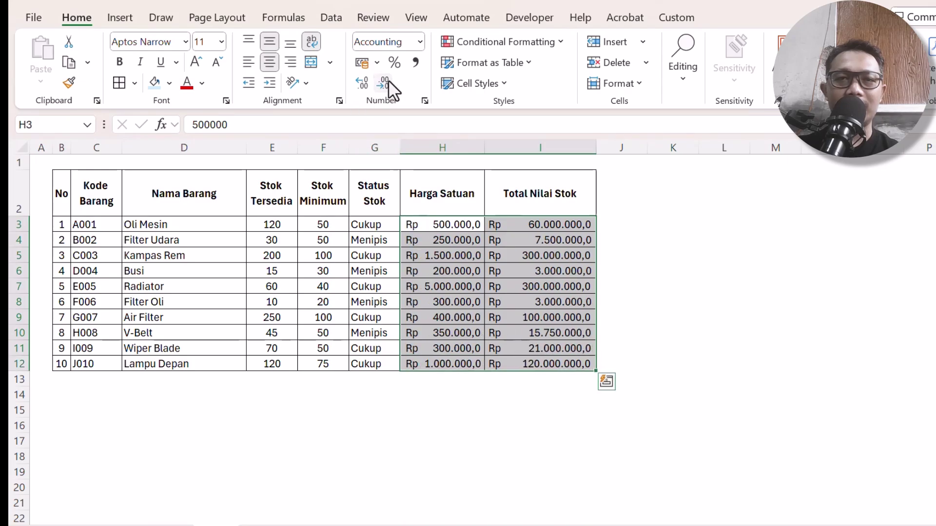
left_click(385, 83)
Auto-fit the widths of the Harga Satuan and Total Nilai Stok columns
left_click_drag(469, 148, 495, 147)
double_click(484, 147)
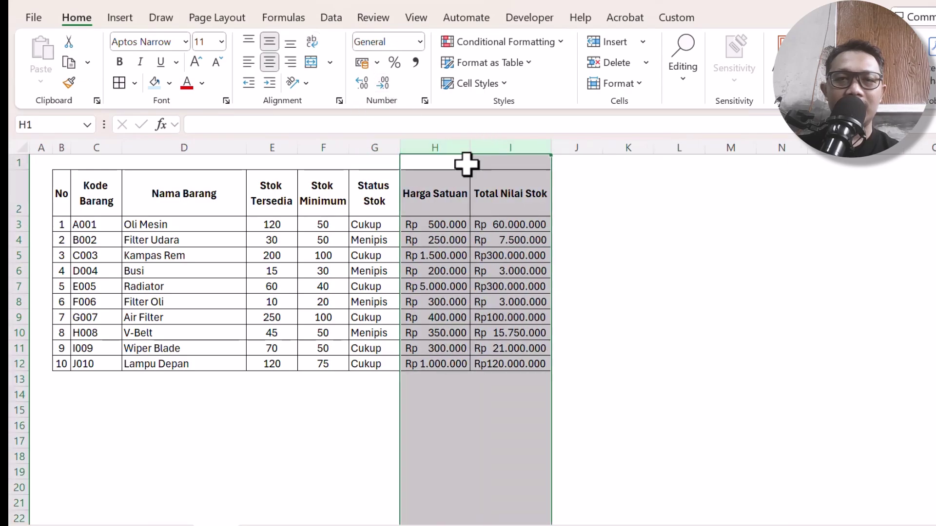
key("Down")
Fill the header row B2:I2 with light blue
left_click_drag(63, 189, 481, 192)
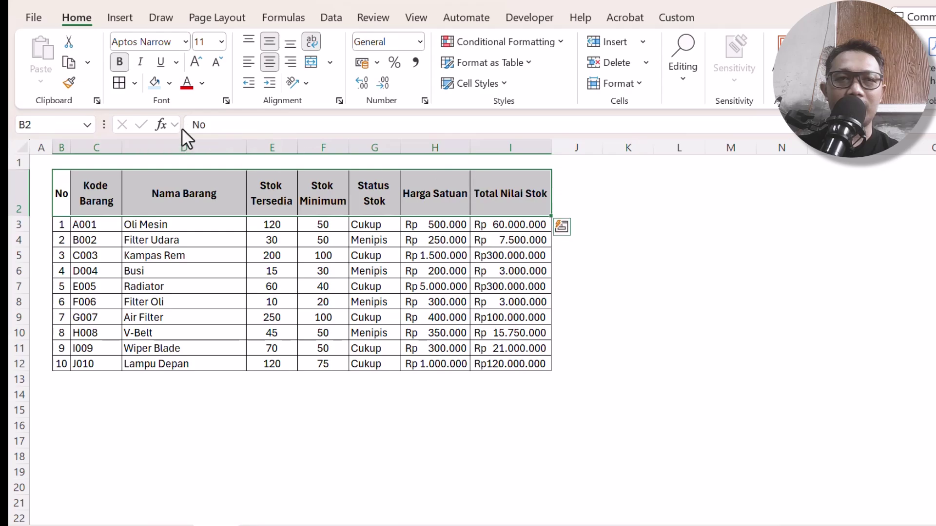
left_click(154, 82)
left_click(323, 240)
left_click(272, 271)
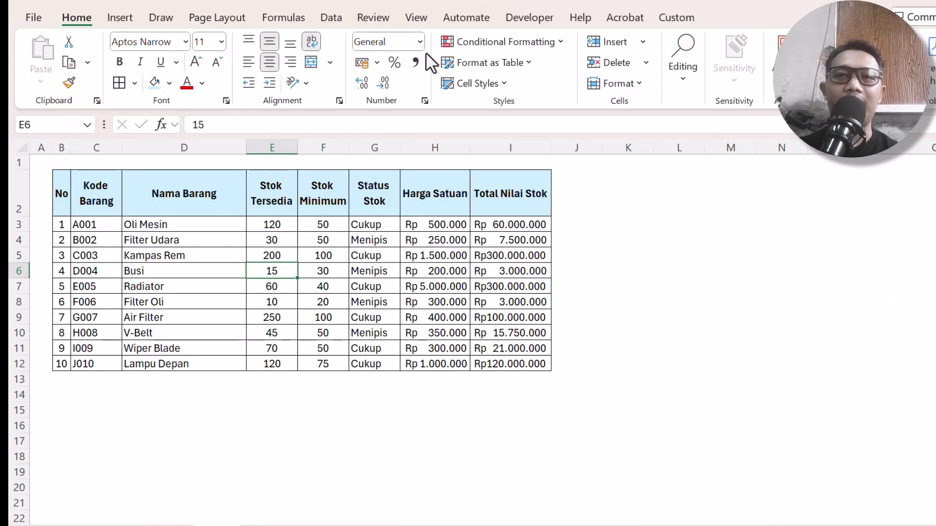
Examine the available conditional formatting types, including Data Bars, Color Scales and Icon Sets
left_click(469, 46)
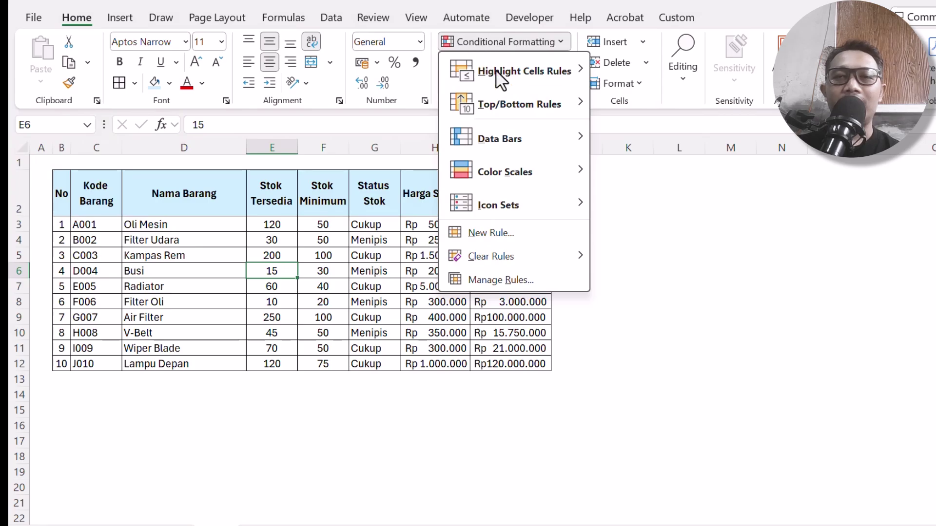
mouse_move(531, 177)
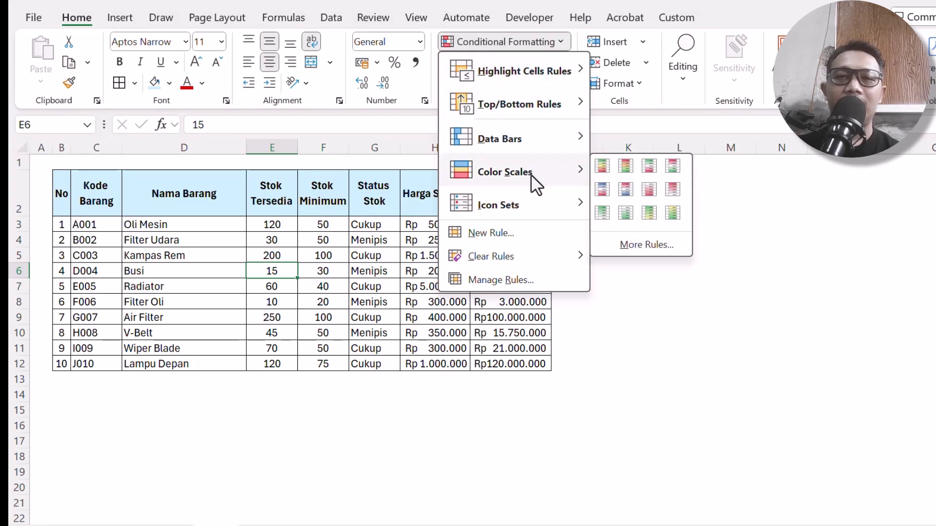
mouse_move(523, 151)
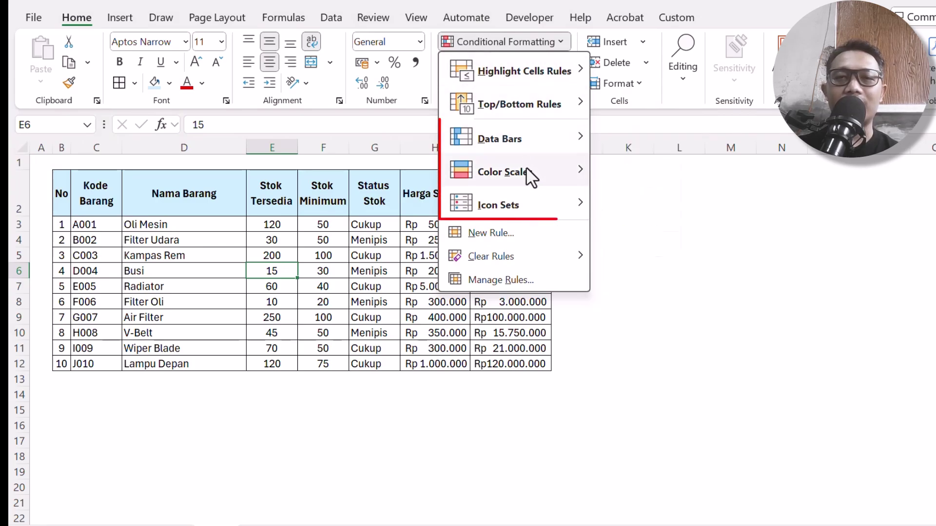
mouse_move(527, 198)
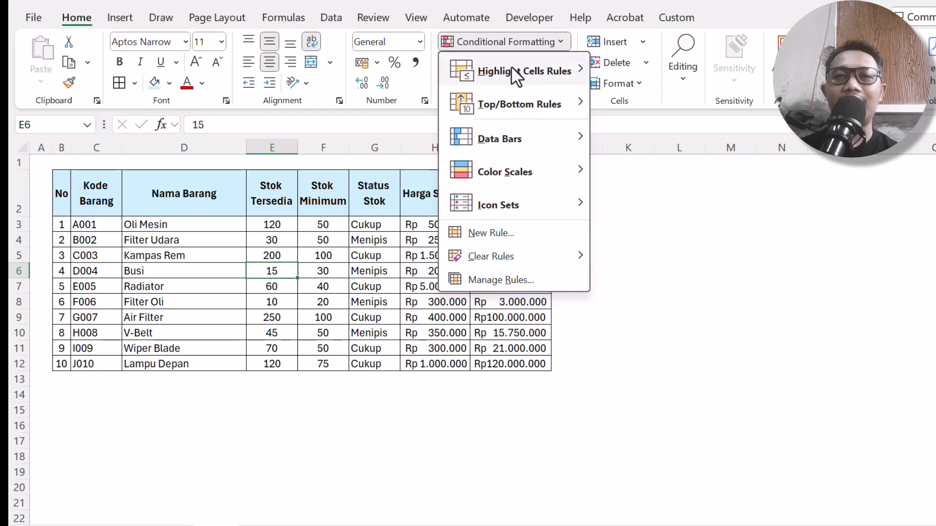
left_click(540, 45)
left_click(539, 45)
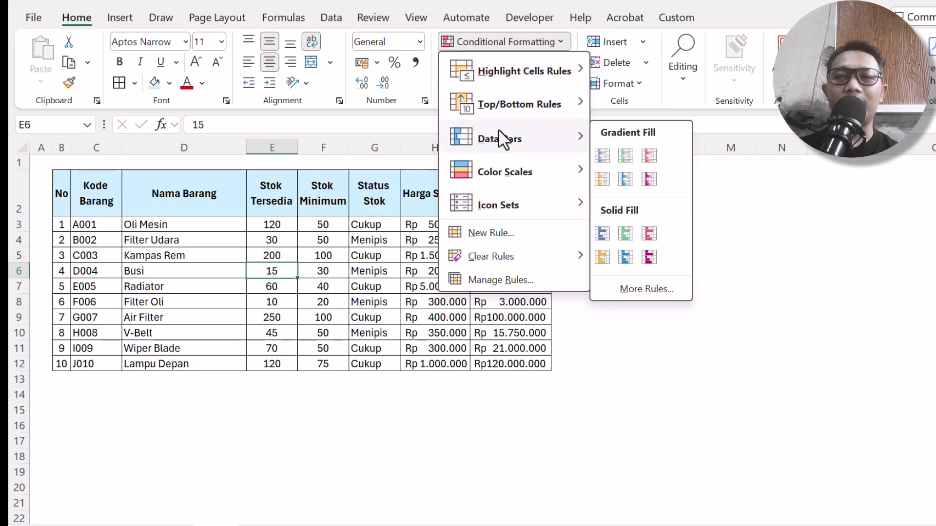
mouse_move(495, 155)
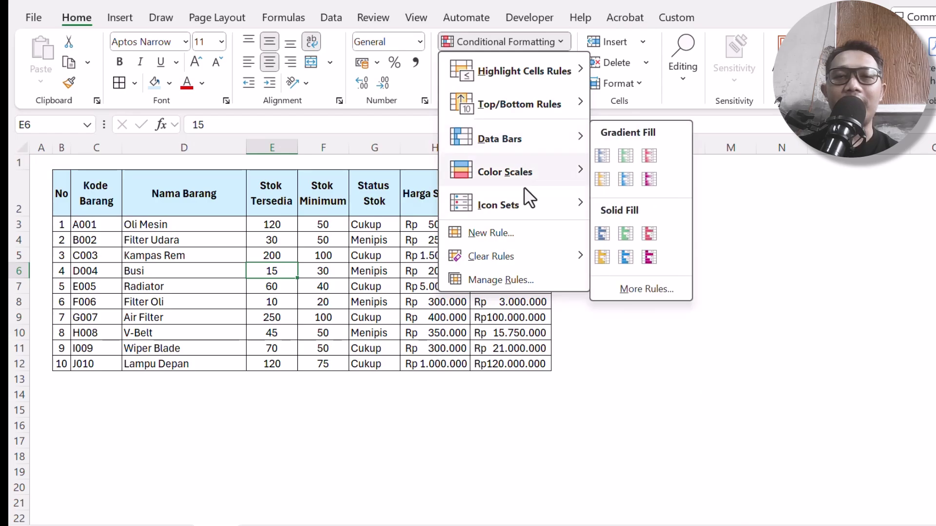
left_click(363, 263)
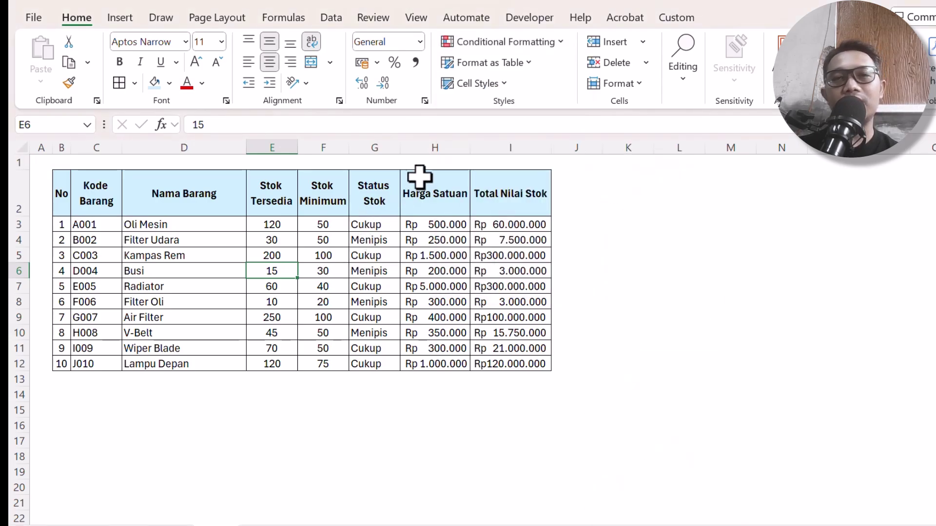
Apply gradient-fill blue data bars to the Stok Tersedia values in E3:E12
left_click(472, 41)
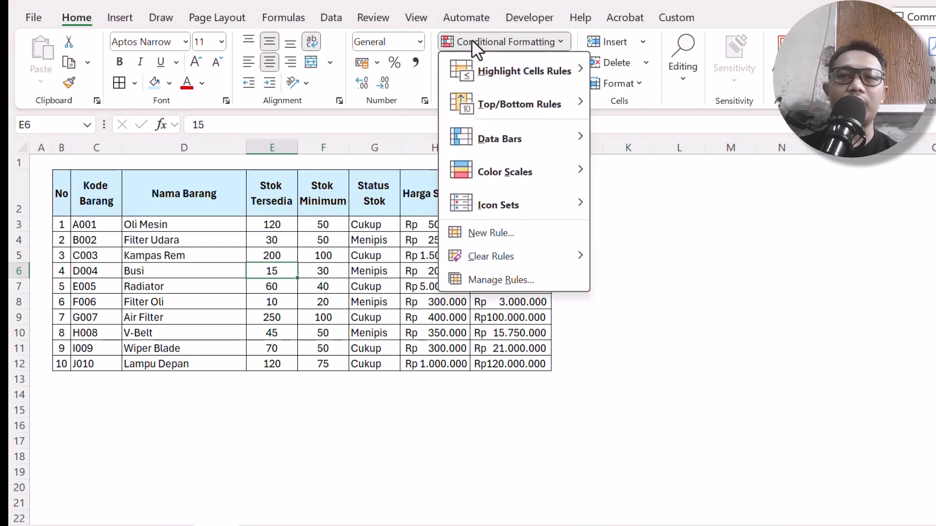
left_click(291, 245)
left_click_drag(278, 223, 278, 364)
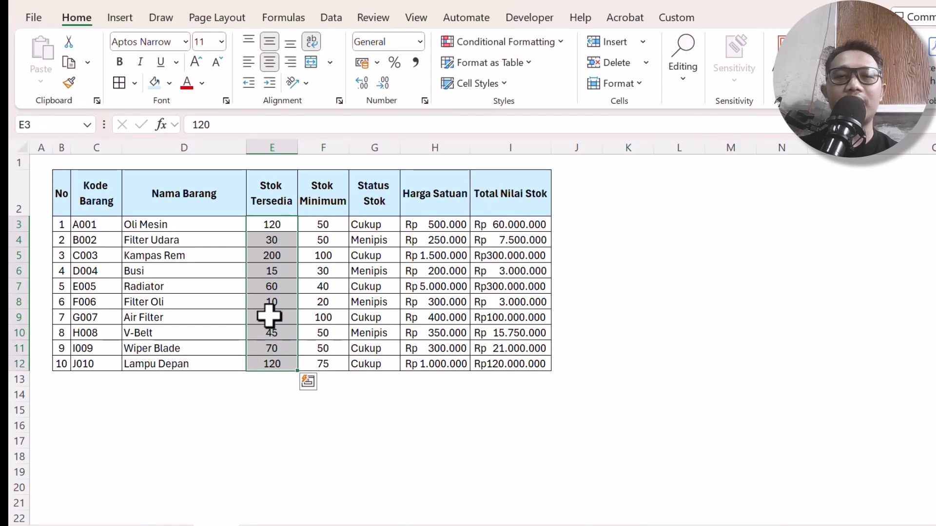
left_click(477, 41)
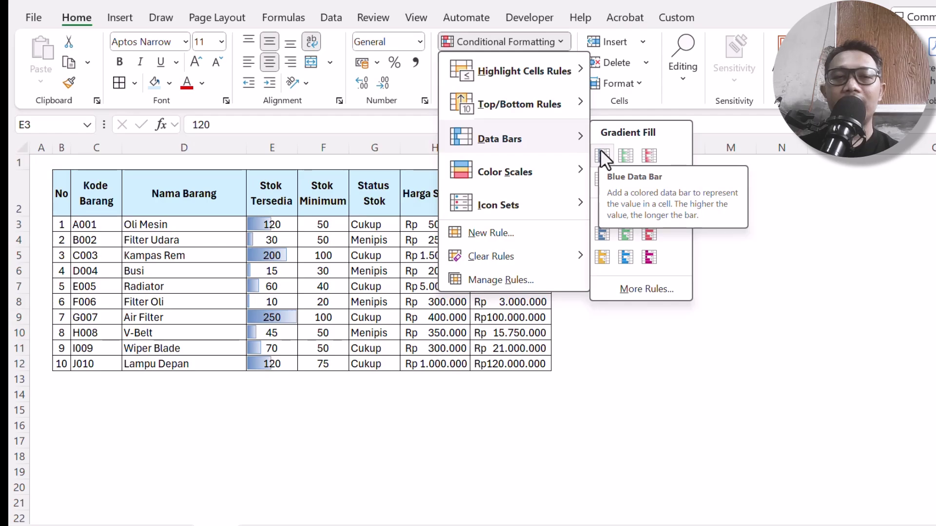
left_click(601, 149)
left_click(273, 238)
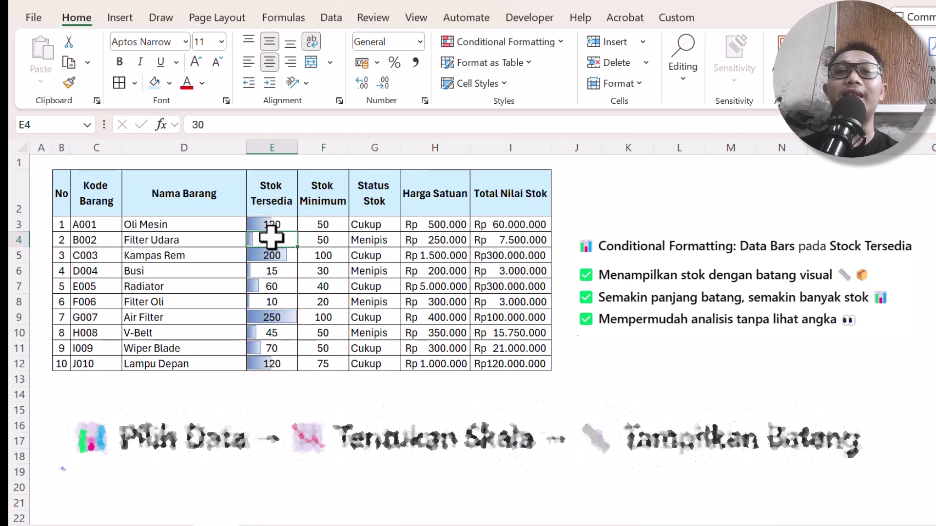
Set Stok Tersedia to 1 for Oli Mesin and to 1000 for Lampu Depan
left_click(283, 225)
type("1")
left_click(301, 255)
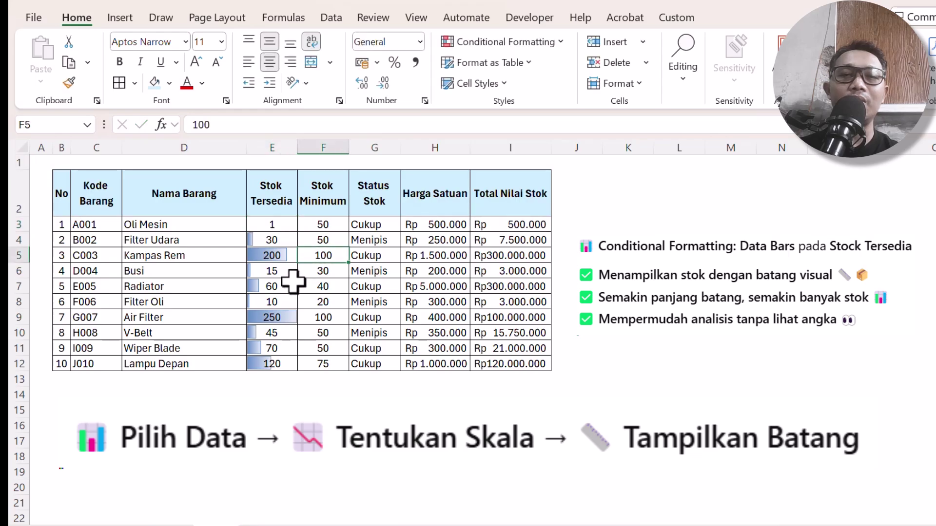
left_click(280, 362)
type("1000")
key("Return")
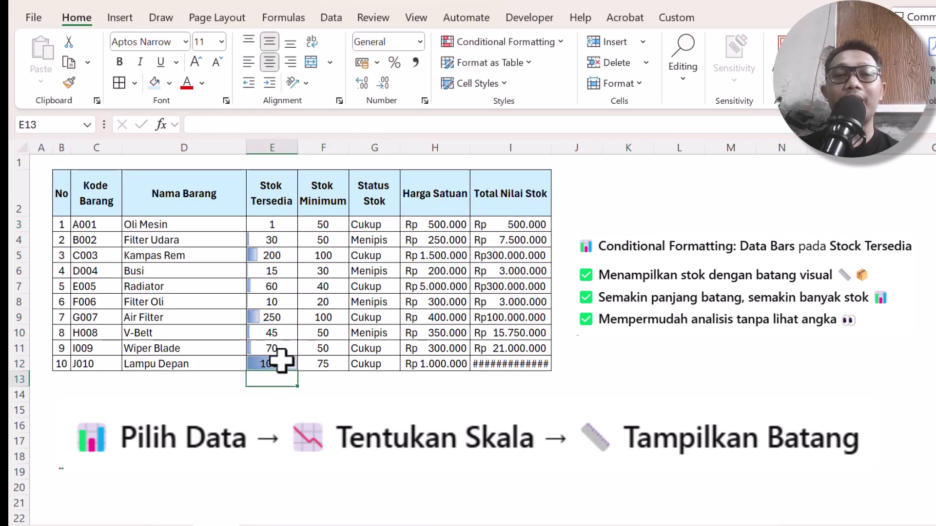
Auto-fit the width of the Total Nilai Stok column
key("ctrl+Home")
double_click(553, 143)
left_click_drag(360, 198, 336, 208)
left_click(286, 234)
Set the Stok Tersedia value of Oli Mesin in E3 to 50
left_click(286, 225)
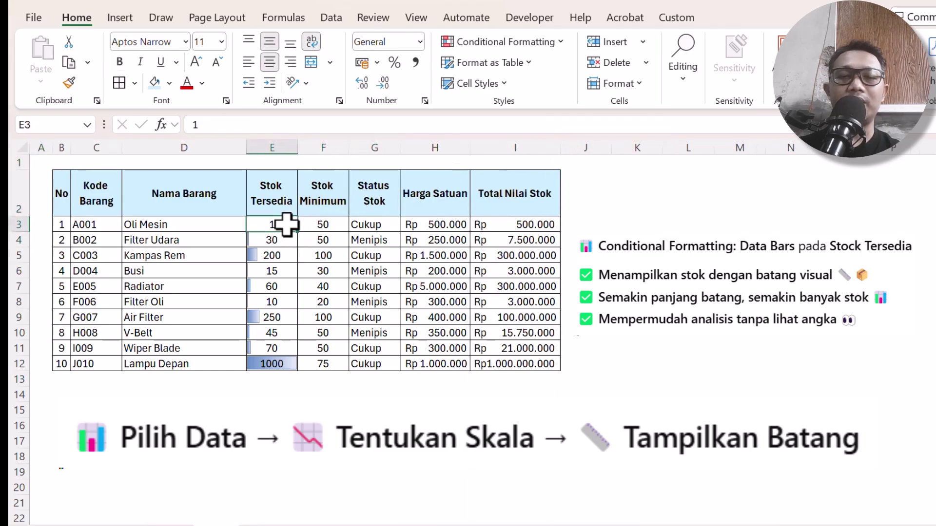
type("50")
key("Return")
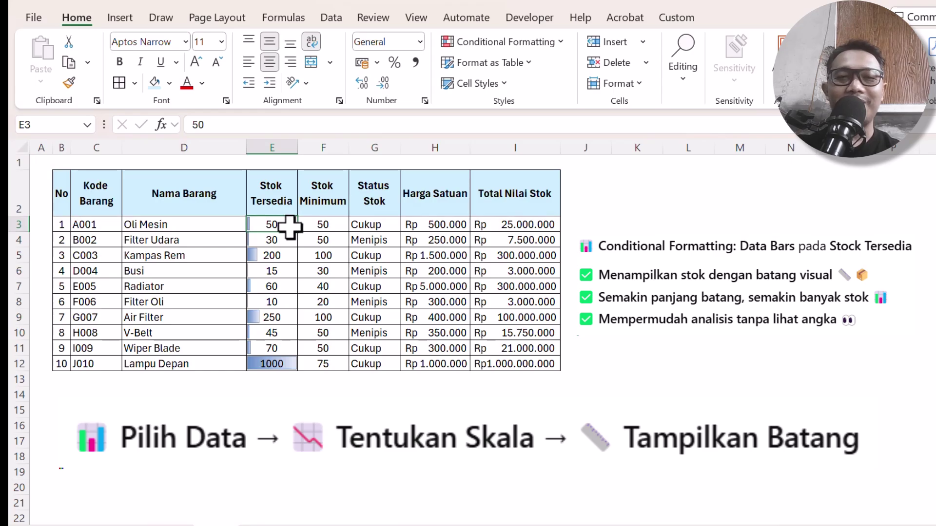
type("100")
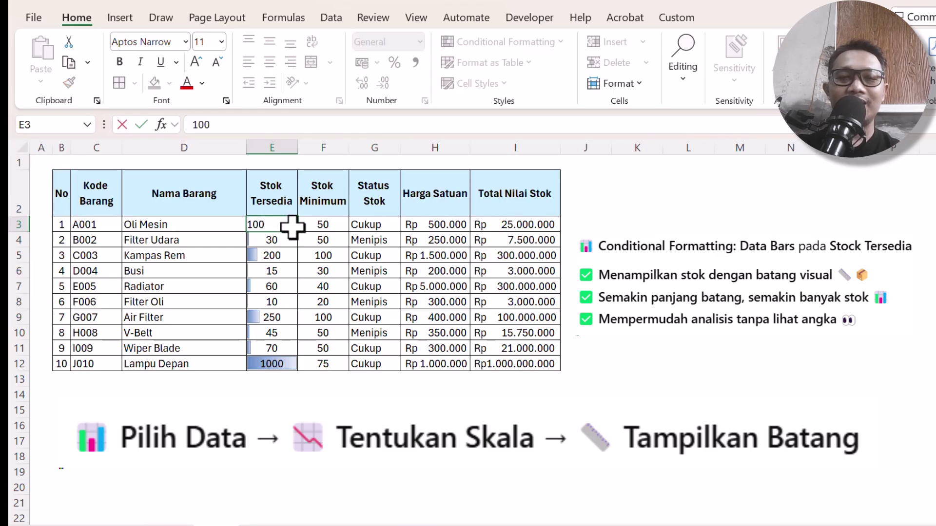
key("Escape")
type("=ran")
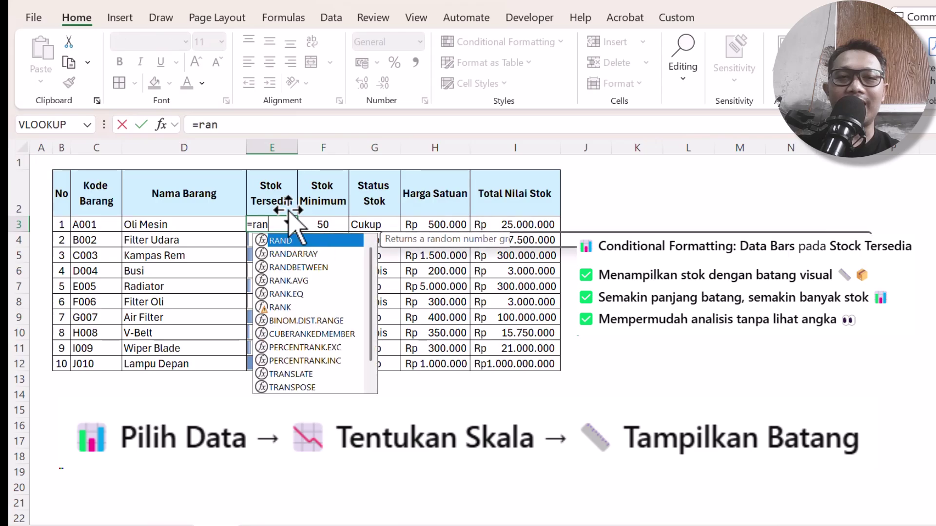
key("Down")
key("Down")
type("q")
key("Tab")
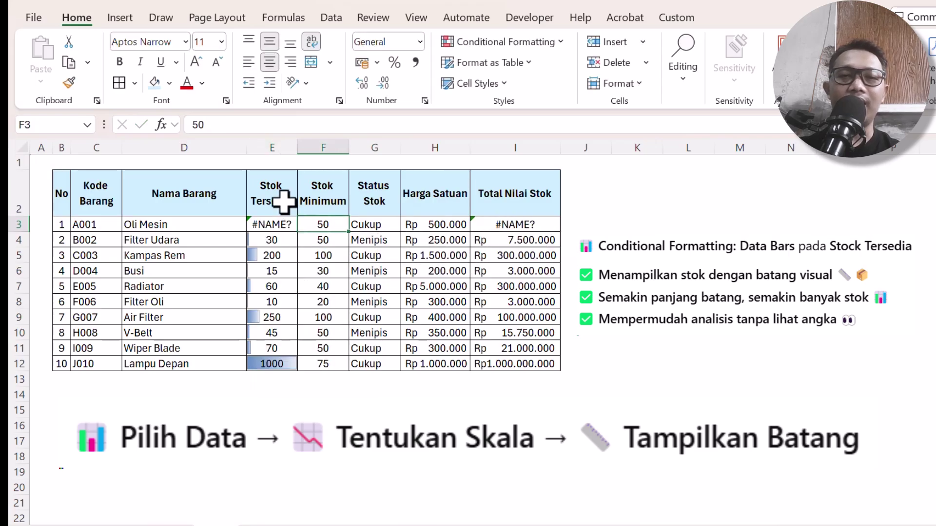
Enter =RANDBETWEEN(100;1000) in E3 and copy the formula to the rest of the Stok Tersedia column down to E12
key("Left")
type("=ran")
key("Down")
key("Down")
key("Tab")
type("100;1")
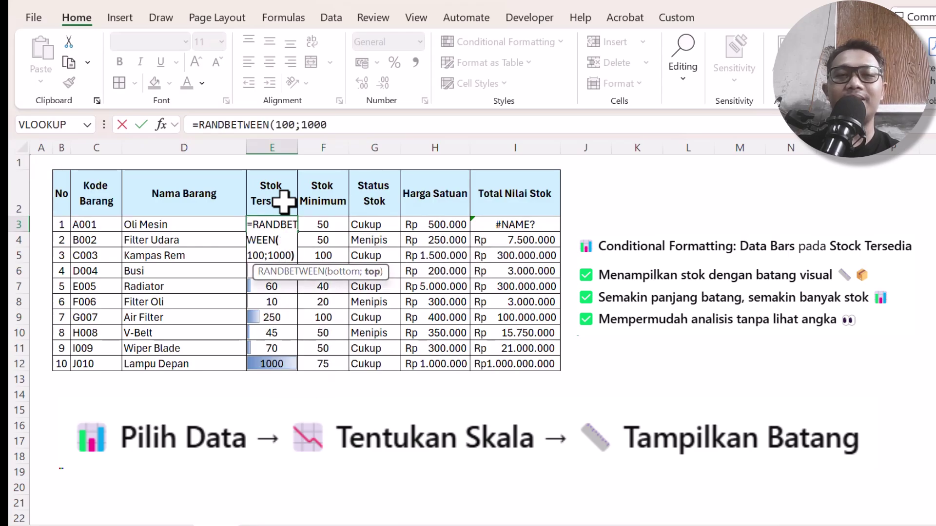
type("000")
key("Return")
key("Up")
key("ctrl+c")
key("ctrl+v")
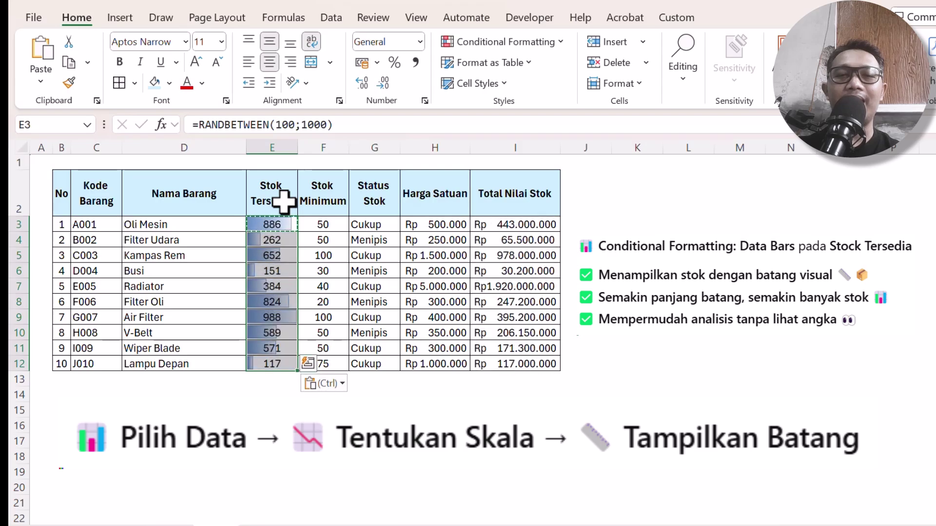
left_click(284, 201)
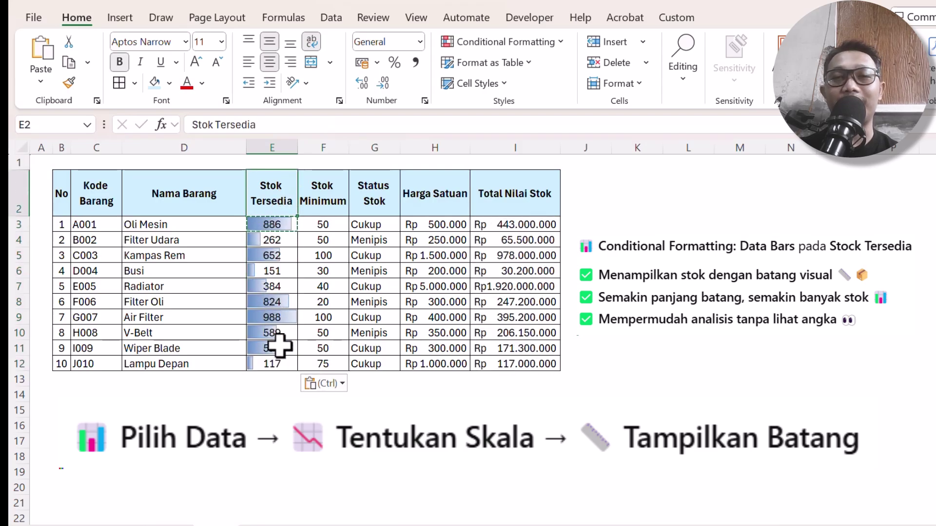
Replace the Stok Tersedia formula of Air Filter in E9 with the value 1000
left_click(291, 318)
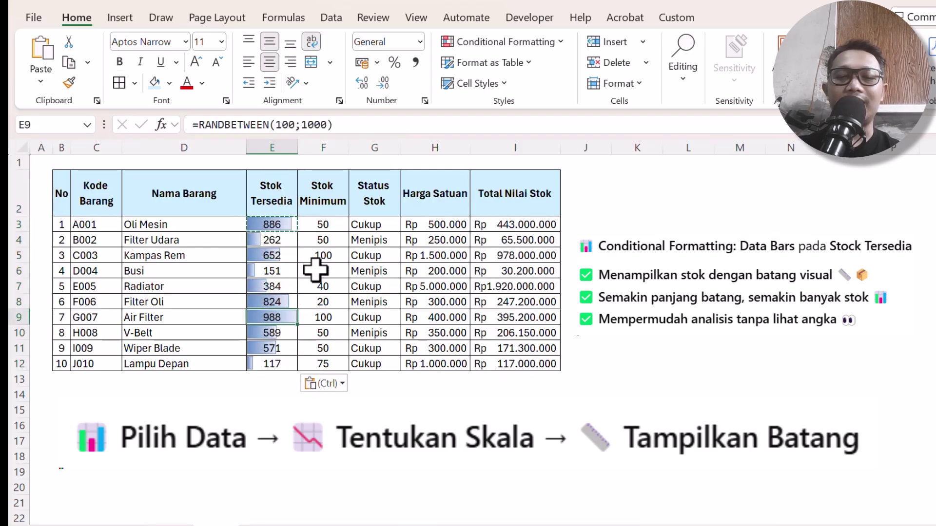
type("10")
key("Return")
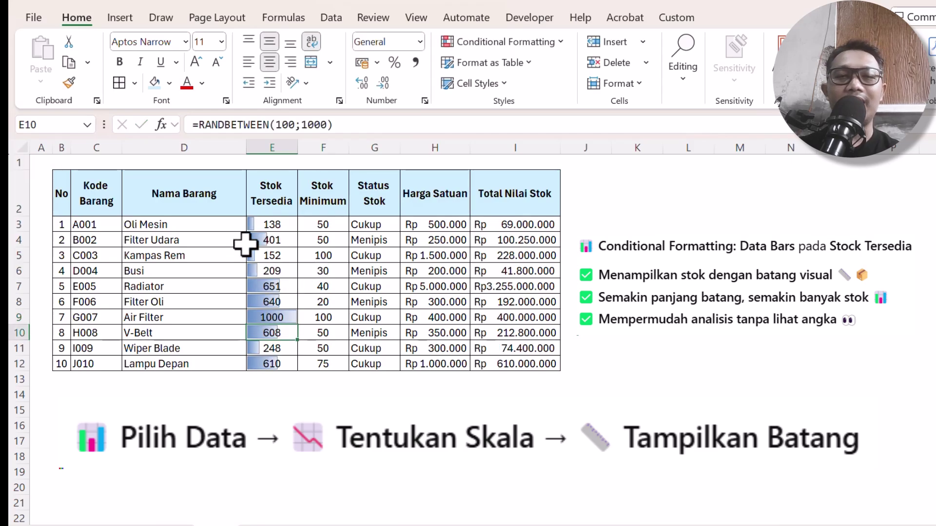
Convert the random Stok Tersedia formulas in E3:E12 to fixed values by pasting the range over itself as values
left_click(271, 227)
left_click_drag(271, 226, 292, 361)
key("ctrl+c")
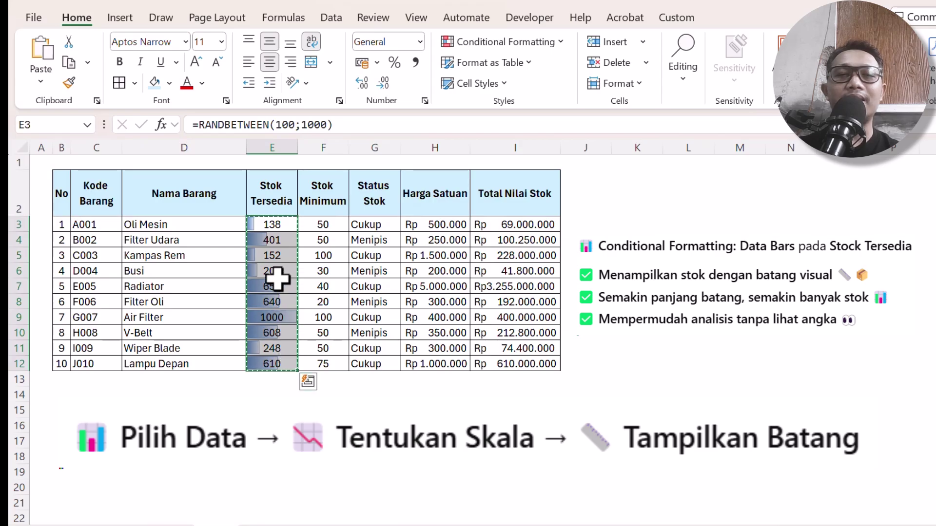
right_click(277, 278)
left_click(341, 75)
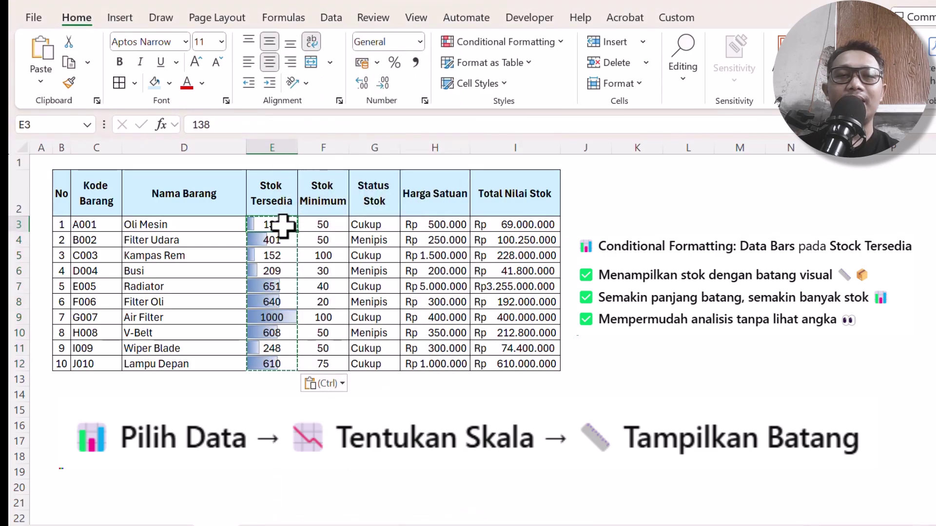
key("Escape")
Try 100 as the Stok Tersedia value of Oli Mesin in E3, and replace it with 0
type("100")
key("Return")
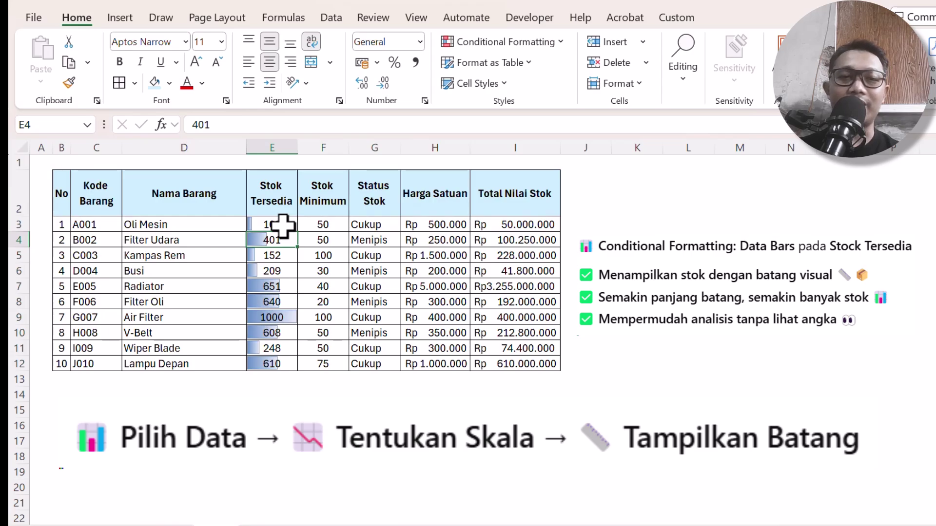
left_click(282, 224)
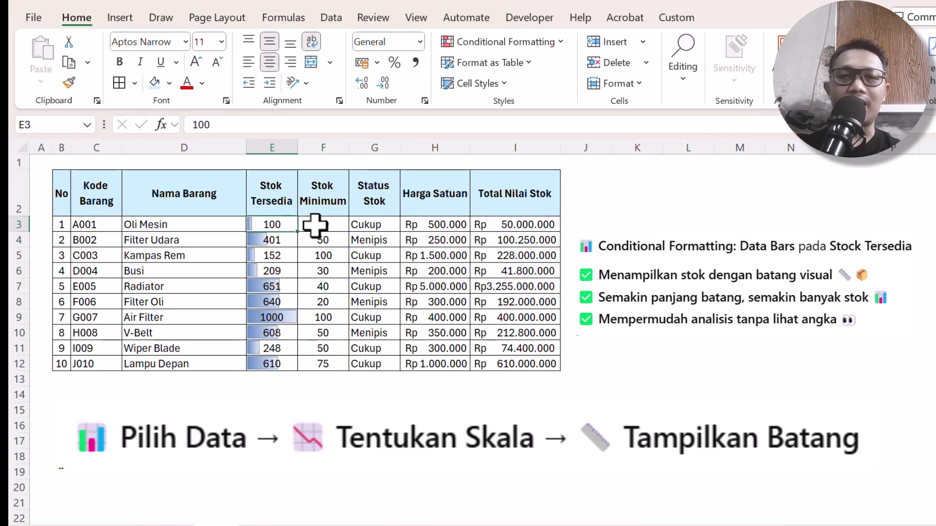
type("0")
key("Return")
left_click(274, 271)
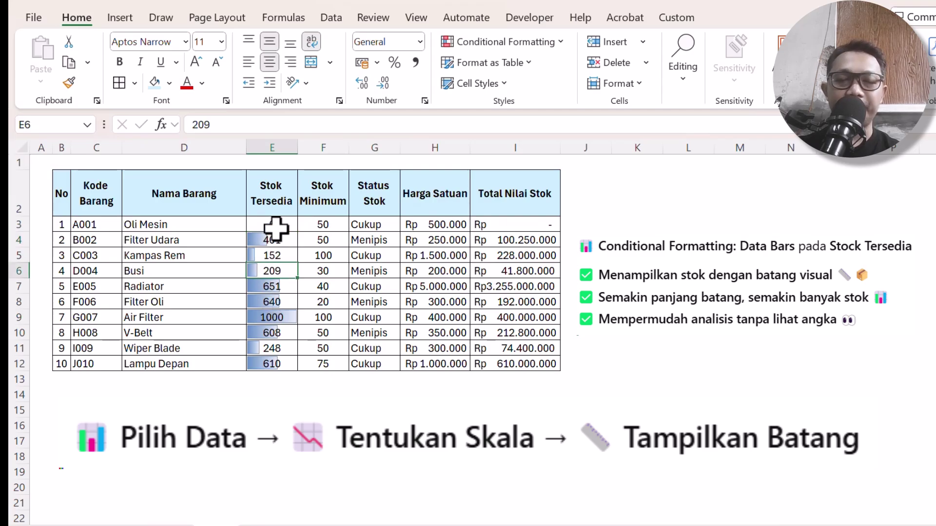
Create a custom data bar rule for Stok Tersedia E3:E12 with a solid purple fill
left_click_drag(275, 228, 277, 365)
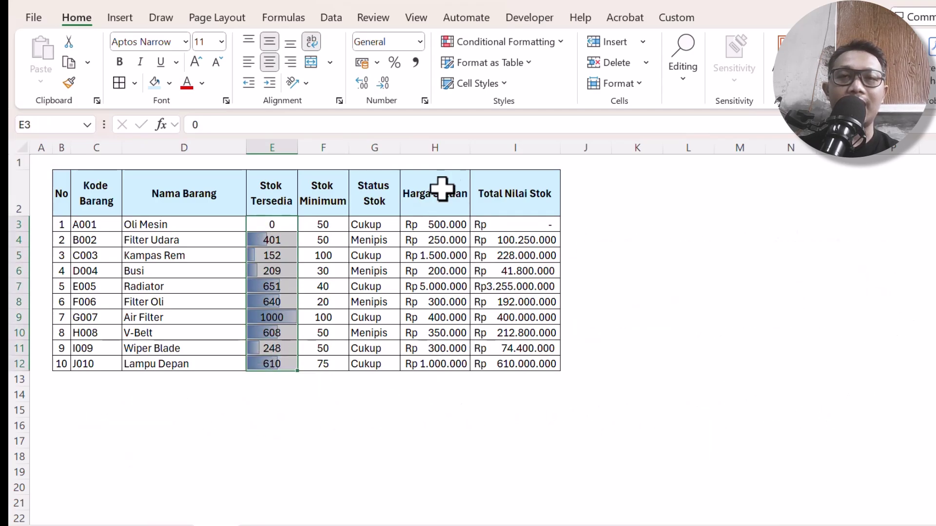
left_click(497, 43)
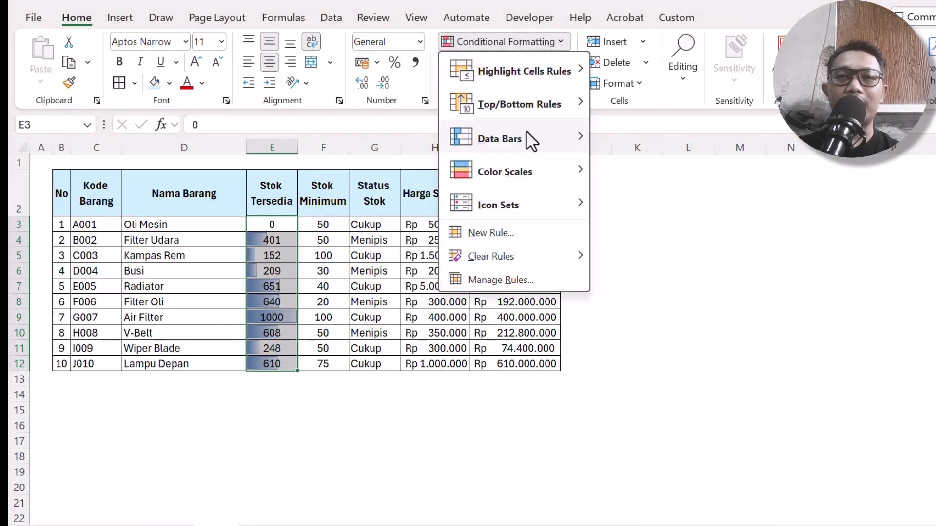
mouse_move(527, 137)
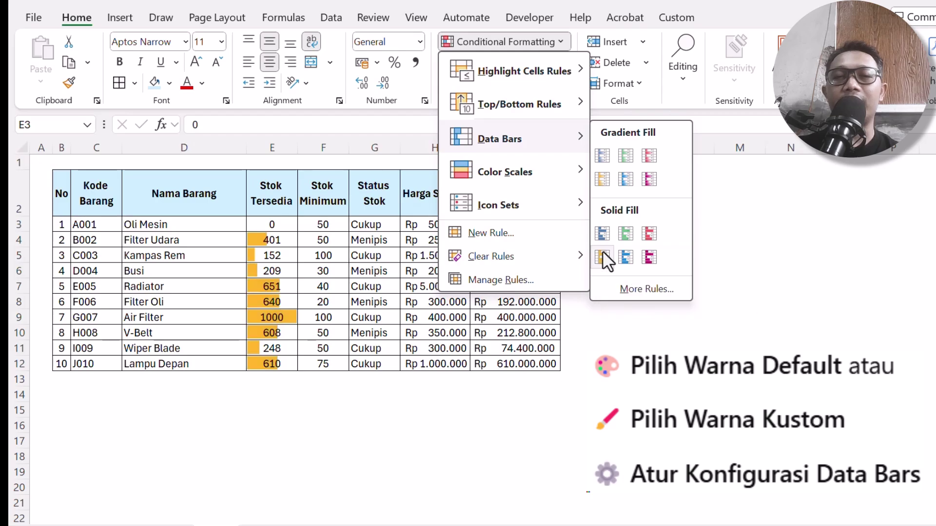
left_click(615, 290)
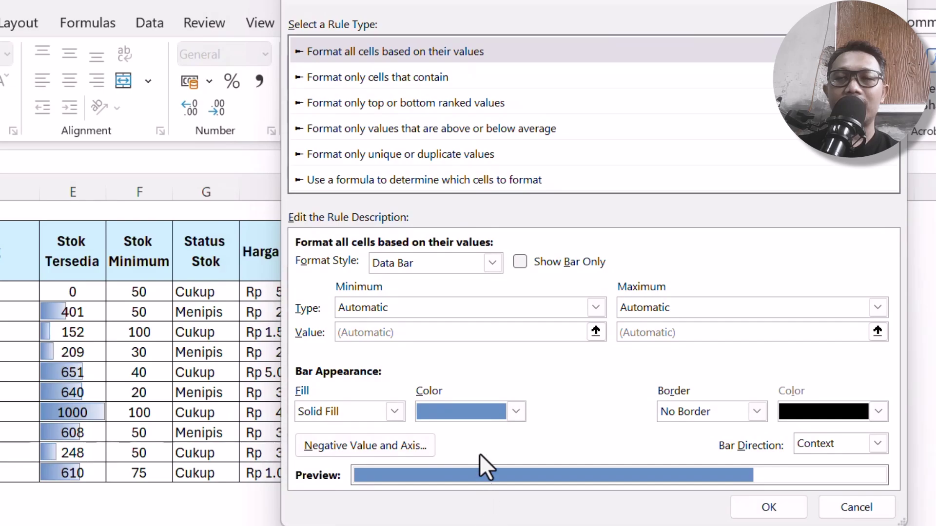
left_click(478, 417)
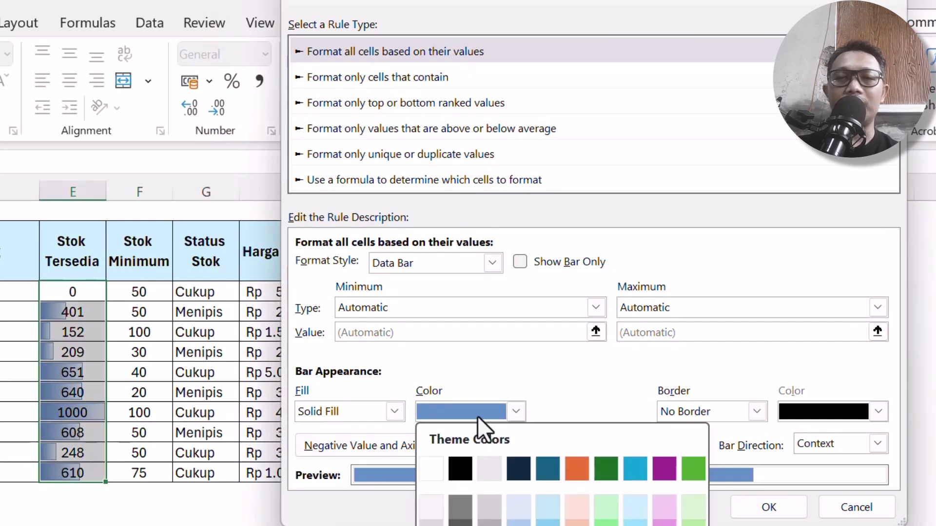
left_click(663, 468)
left_click(389, 414)
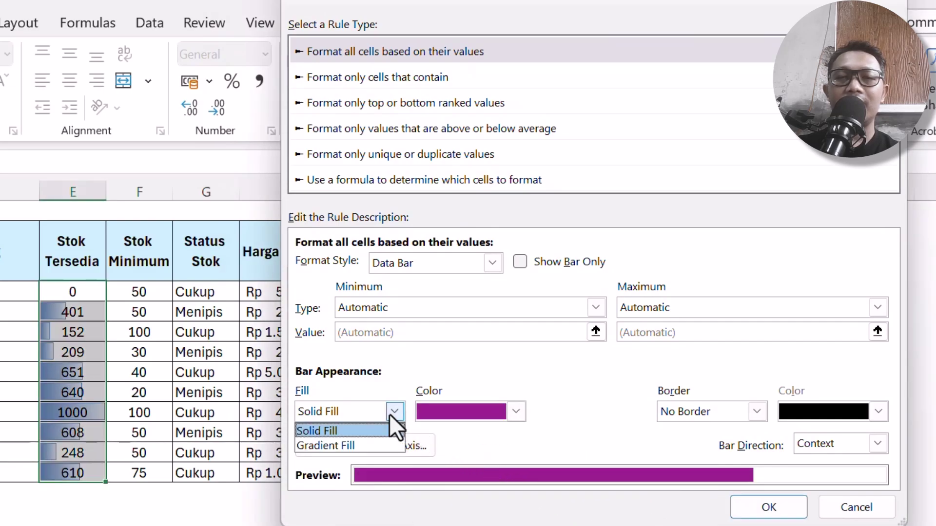
left_click(389, 414)
Give the custom data bars a solid yellow border and apply the rule
left_click(680, 410)
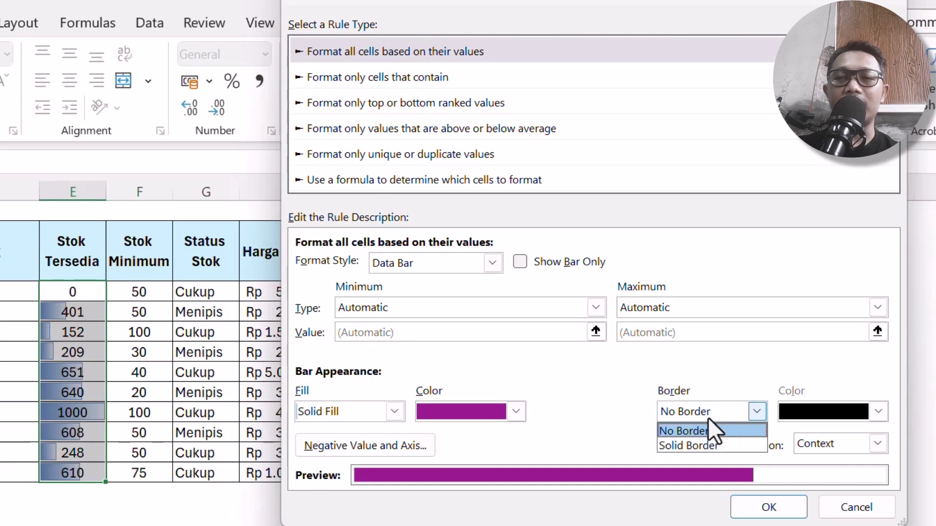
left_click(707, 441)
left_click(822, 415)
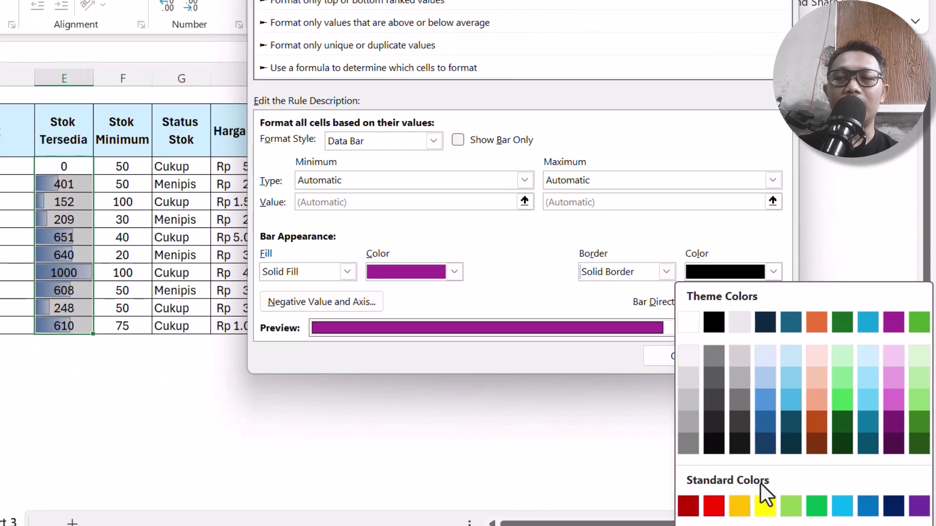
left_click(764, 505)
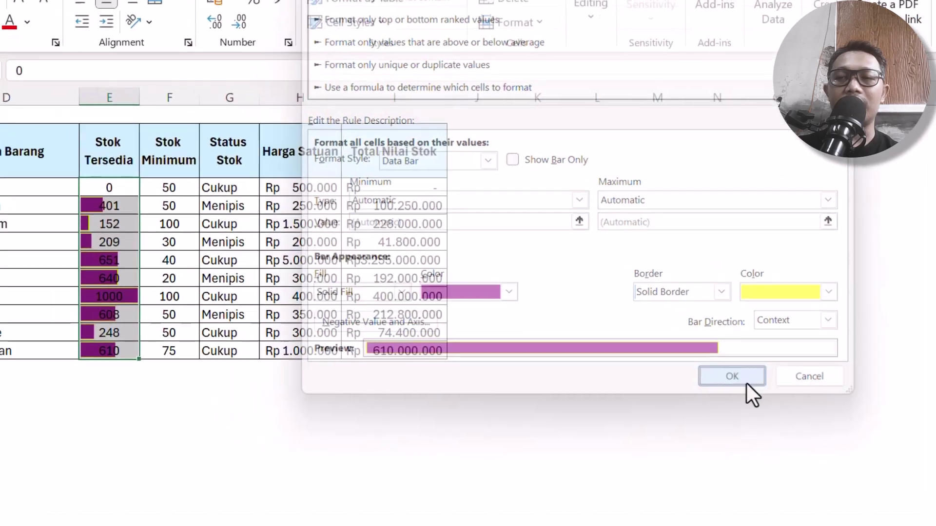
left_click(685, 358)
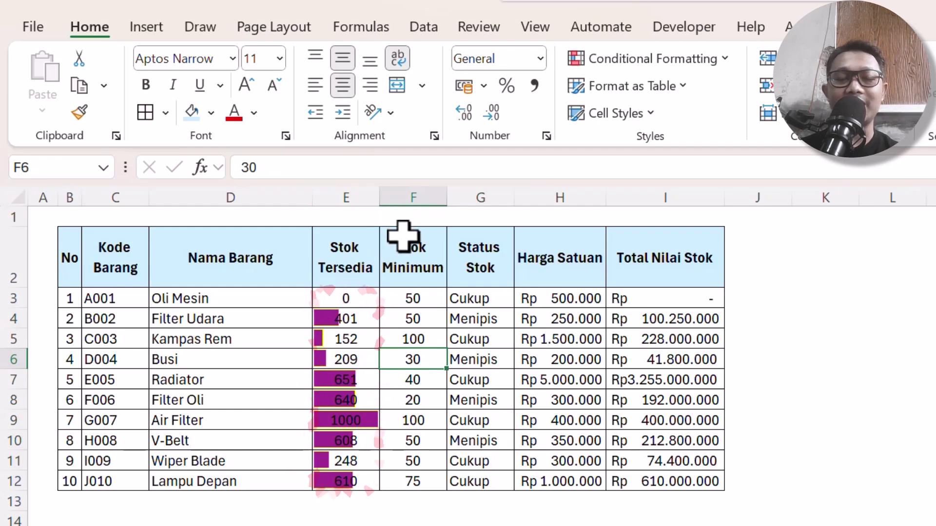
left_click_drag(341, 299, 358, 480)
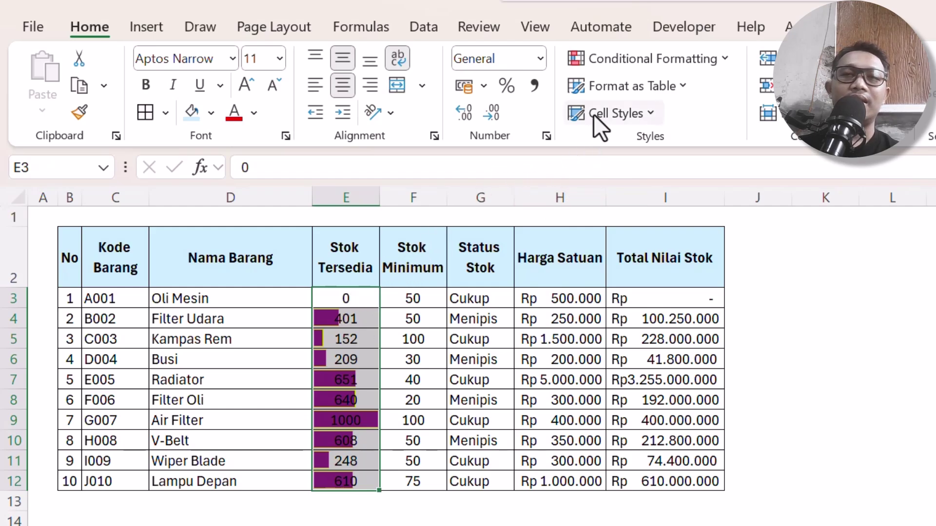
left_click(629, 66)
mouse_move(671, 189)
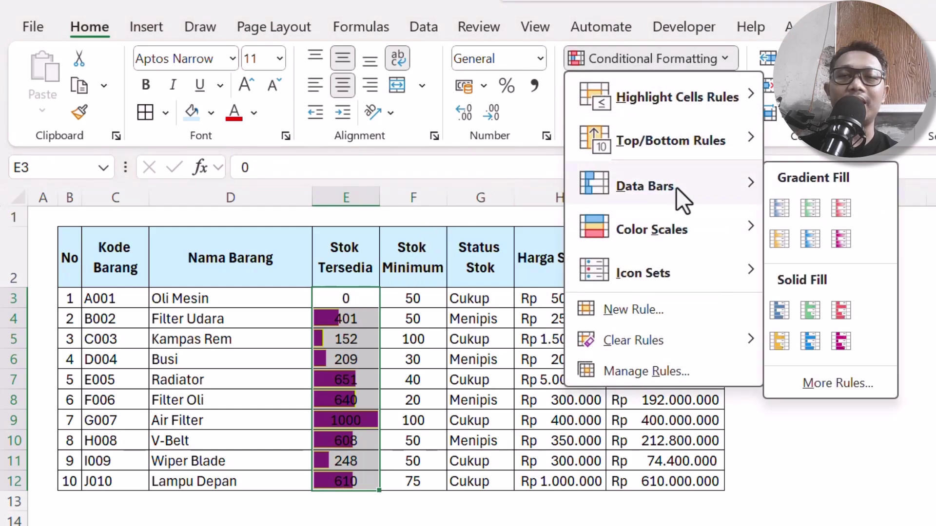
left_click(840, 341)
left_click(345, 336)
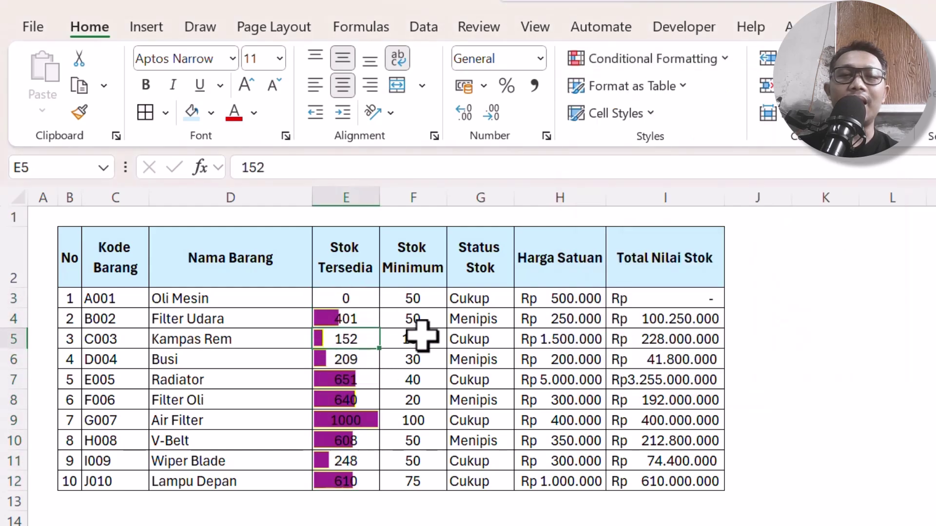
left_click(413, 299)
Clear the conditional formatting rules from the Stok Tersedia cells E3:E12
left_click_drag(359, 298, 360, 481)
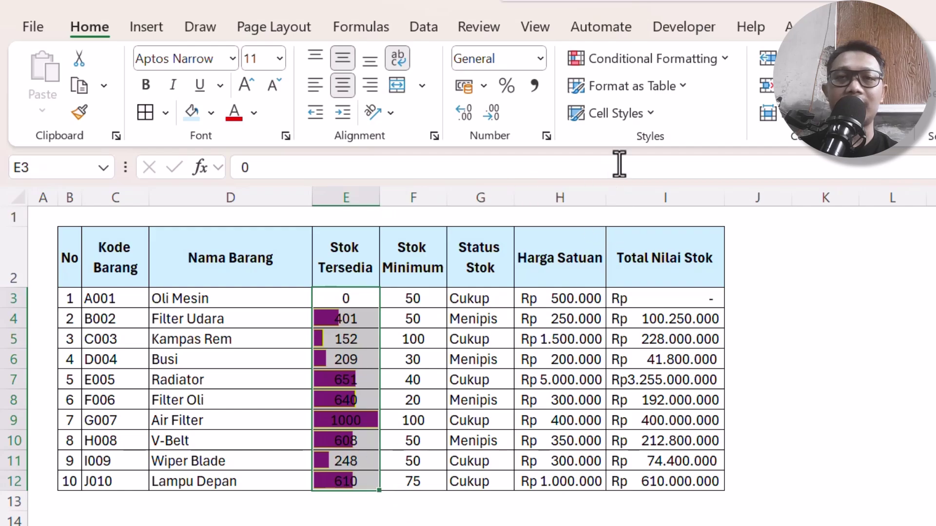
left_click(648, 63)
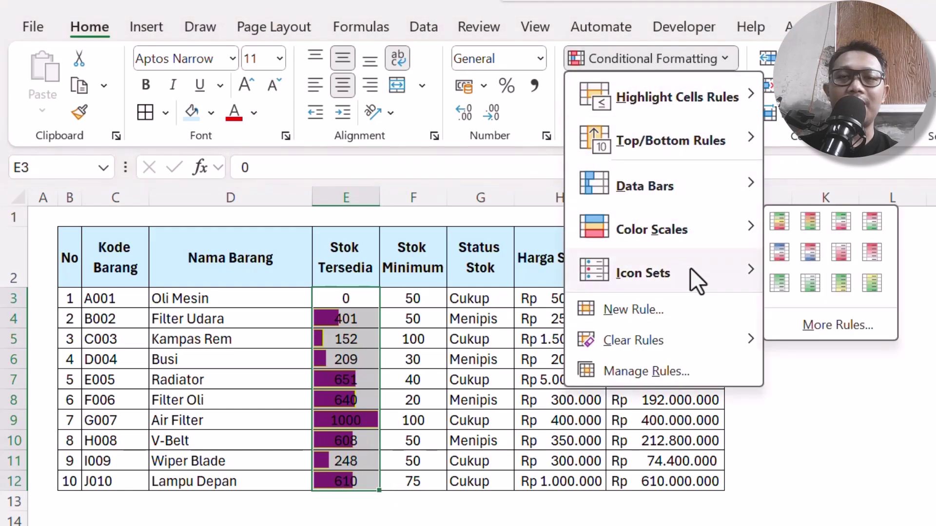
mouse_move(682, 338)
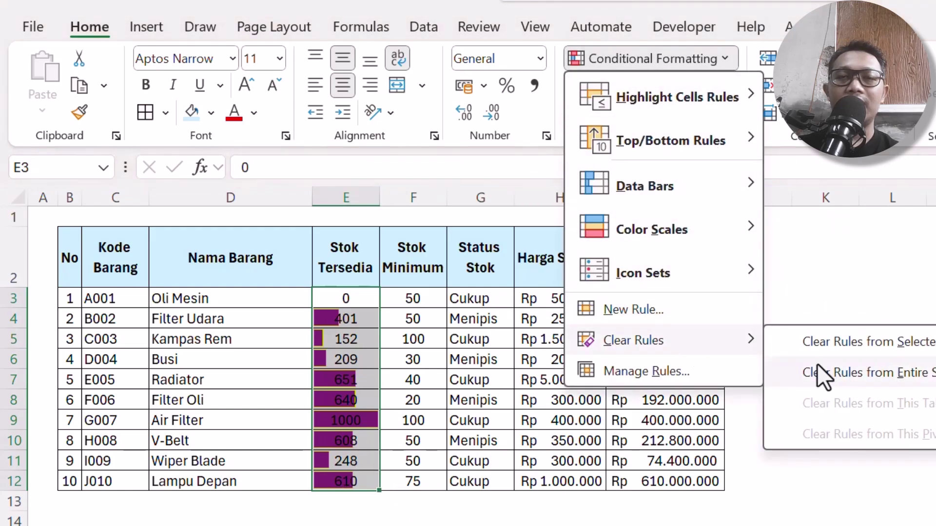
left_click(854, 346)
left_click(570, 382)
Apply a custom 3-Color Scale rule from red through yellow to green to E3:E12, with the midpoint at percentile 20
left_click_drag(368, 305, 365, 479)
left_click(648, 60)
mouse_move(696, 224)
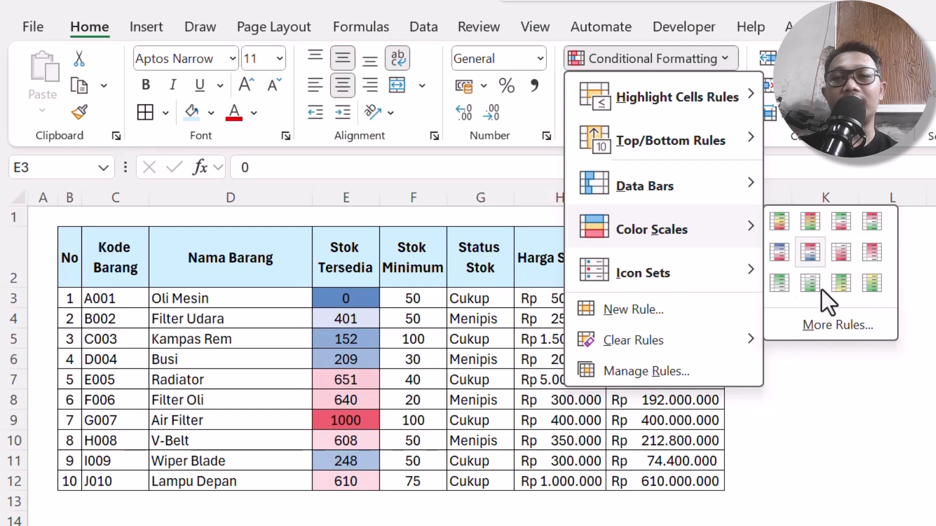
left_click(824, 325)
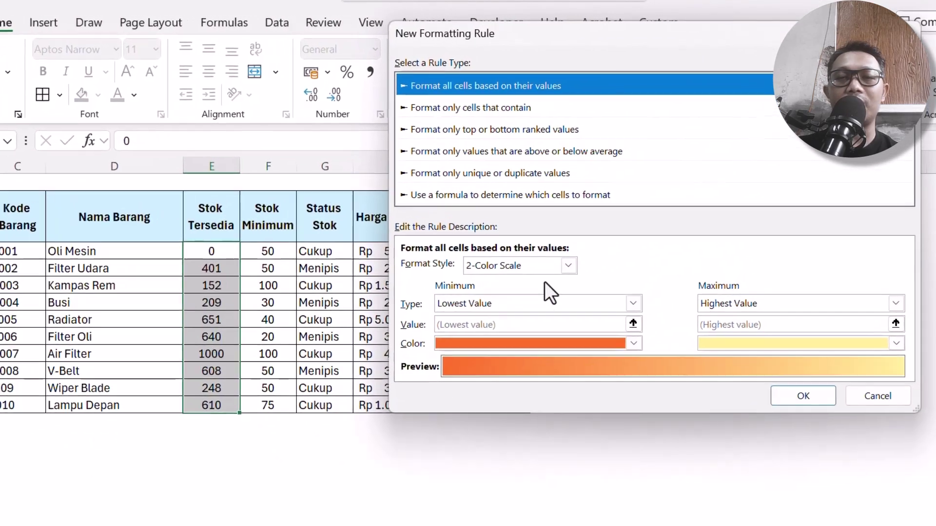
left_click(596, 244)
left_click(440, 360)
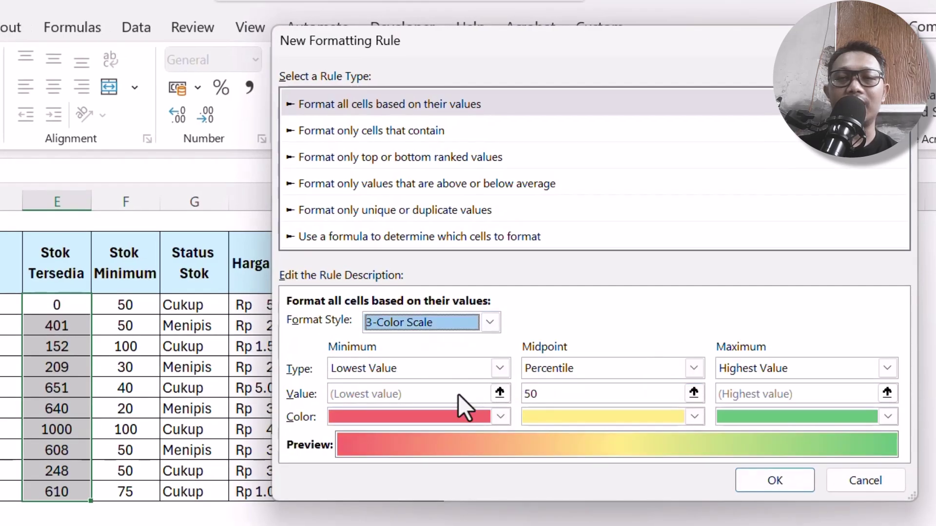
left_click(540, 394)
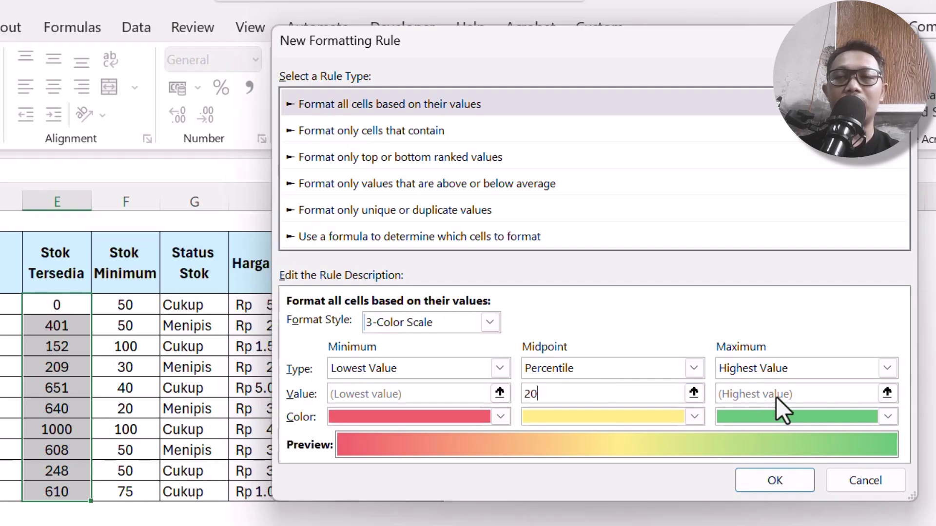
left_click(774, 480)
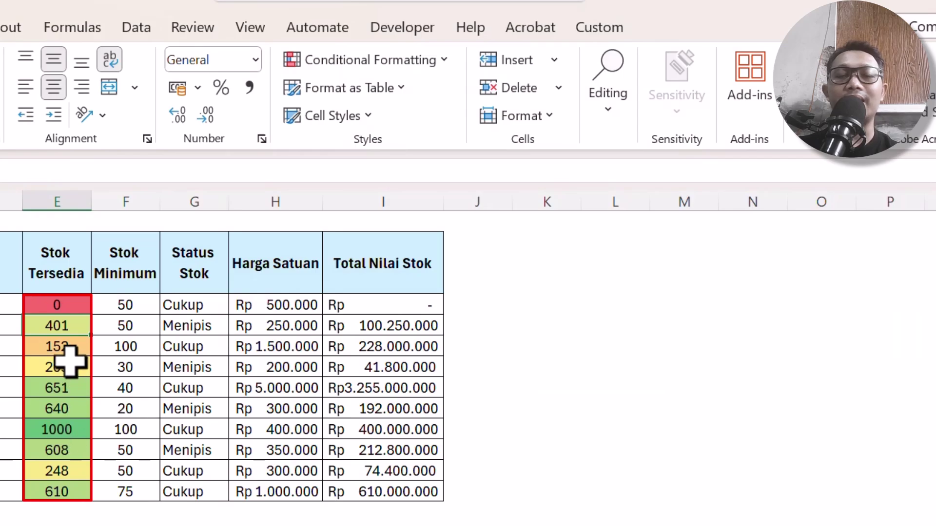
Examine the colour scale rule of E3:E12 in the Conditional Formatting Rules Manager and close it
left_click_drag(63, 307, 85, 497)
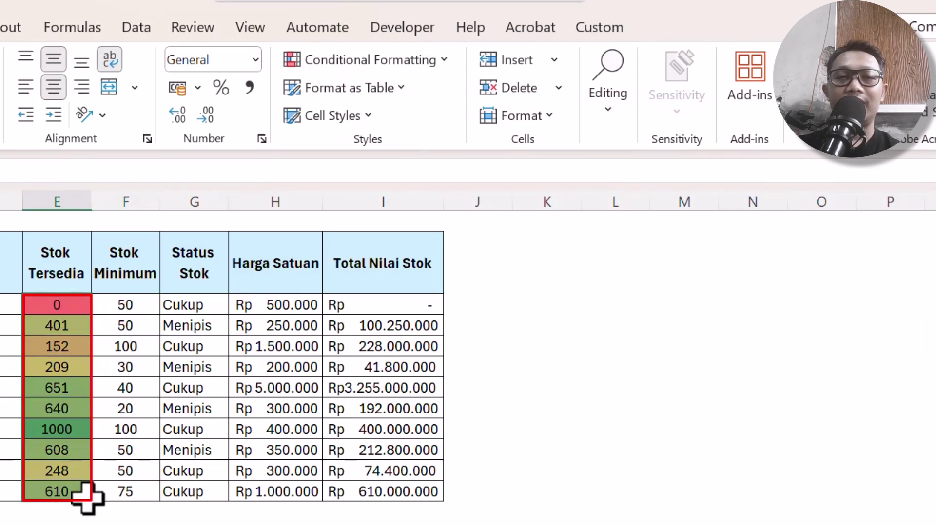
left_click(352, 61)
left_click(404, 379)
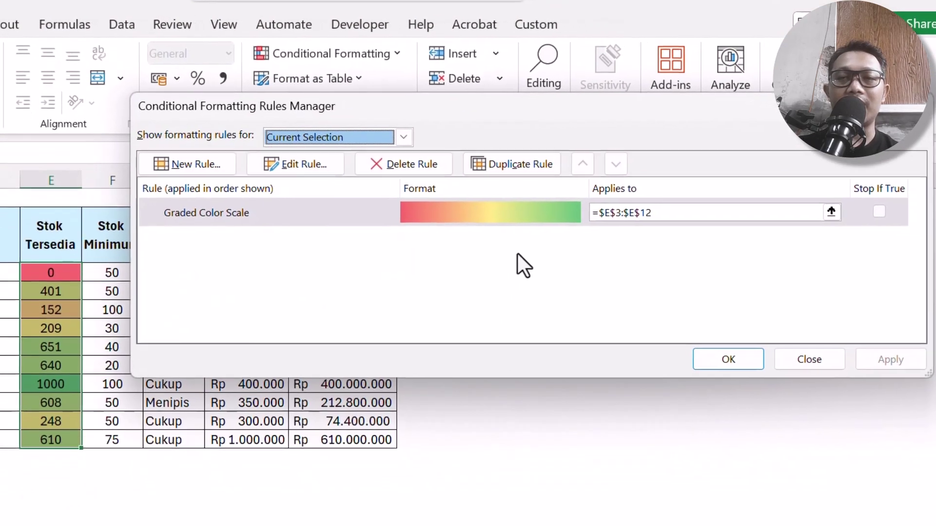
left_click(503, 236)
left_click(870, 385)
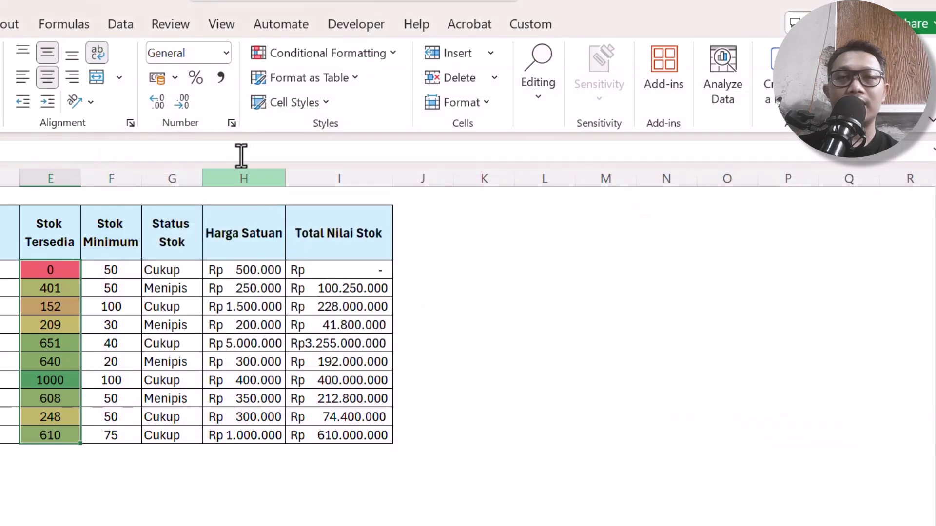
Clear the colour scale rule from the selected cells E3:E12
left_click(300, 60)
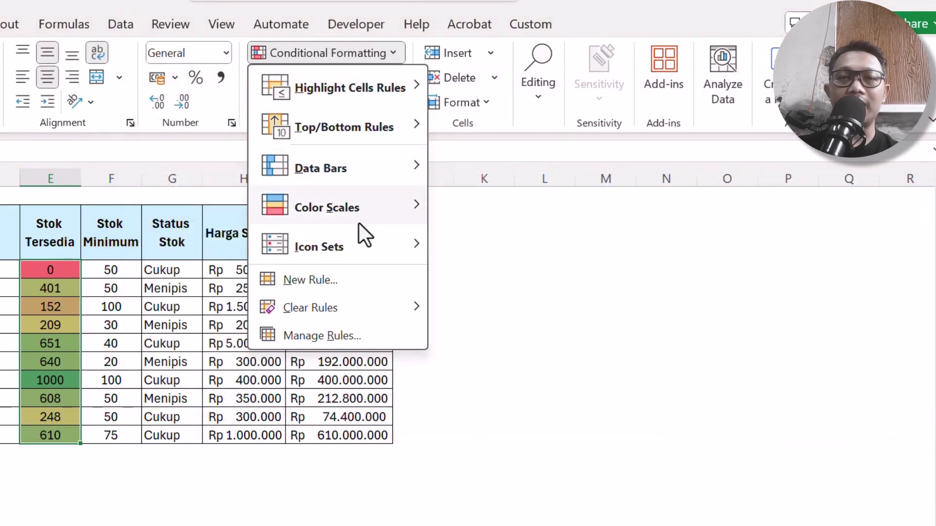
mouse_move(333, 316)
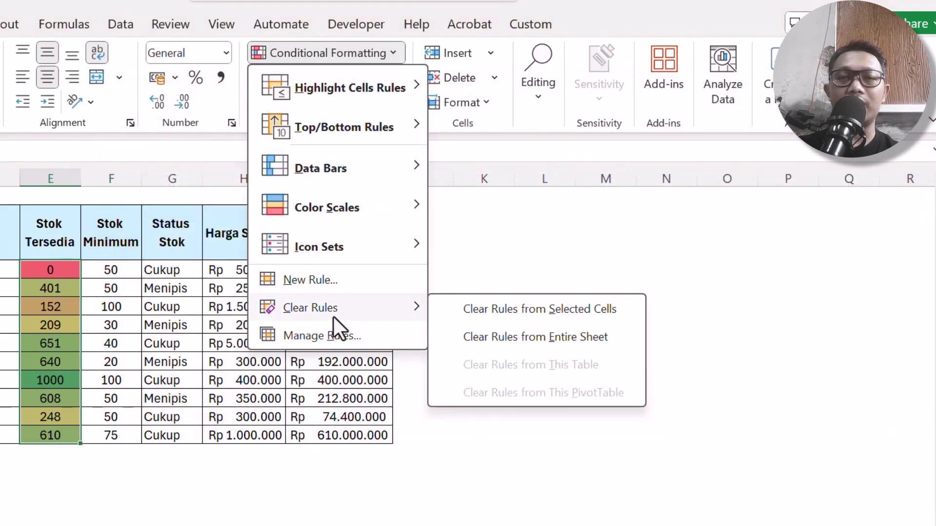
left_click(487, 312)
Apply the directional icon set with five coloured arrows to the Stok Tersedia cells E3:E12
left_click(279, 59)
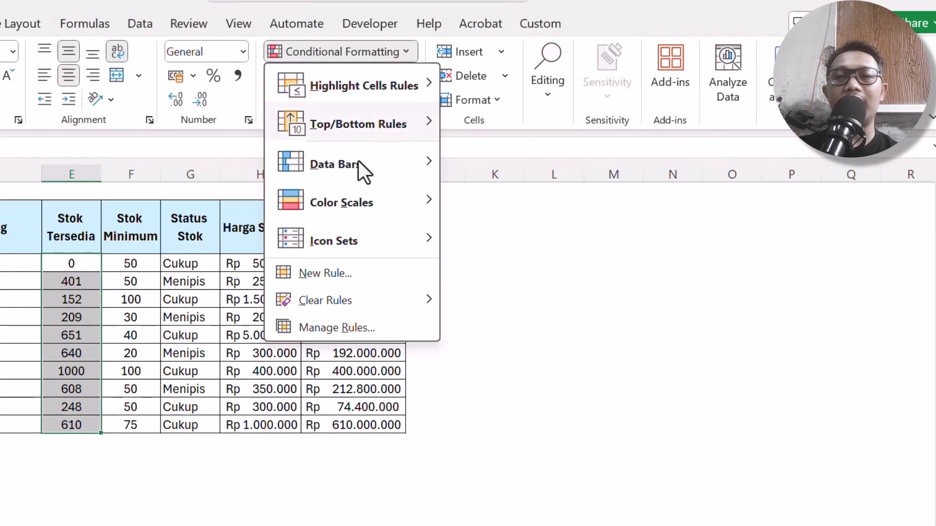
mouse_move(344, 245)
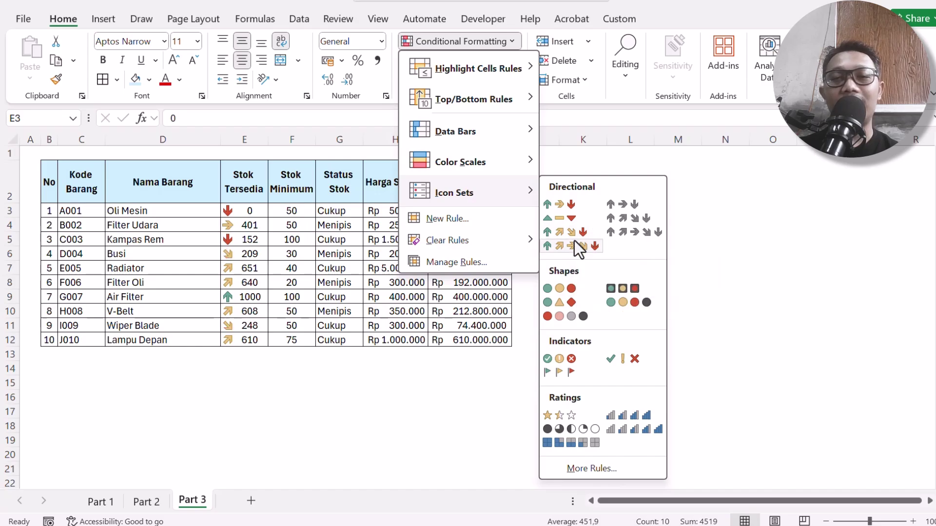
left_click(577, 247)
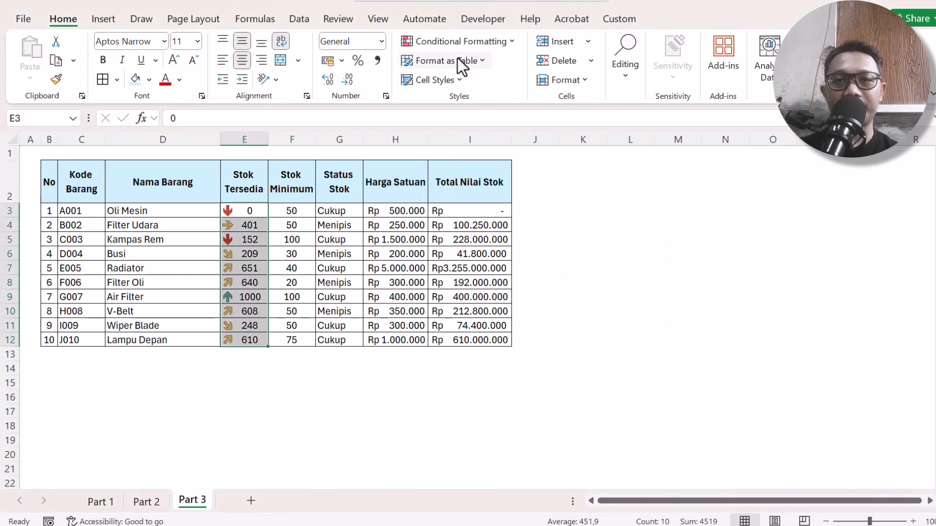
Open the icon set rule of E3:E12 for editing and examine the comparison operators for the green up arrow
left_click(466, 43)
left_click(481, 263)
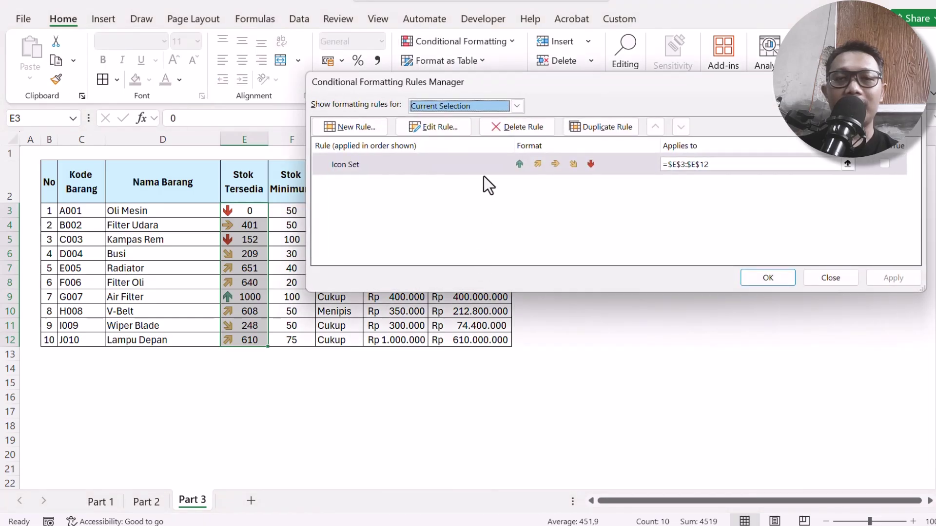
left_click(444, 127)
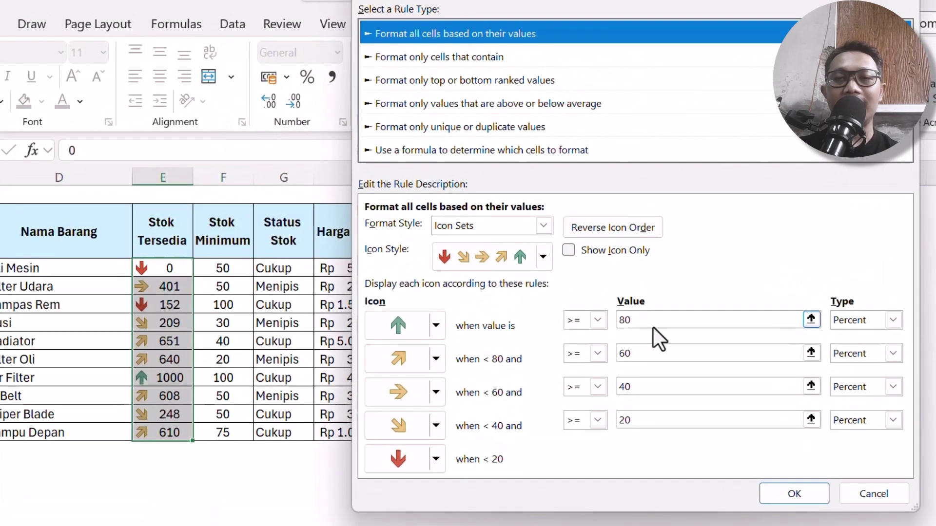
left_click(598, 320)
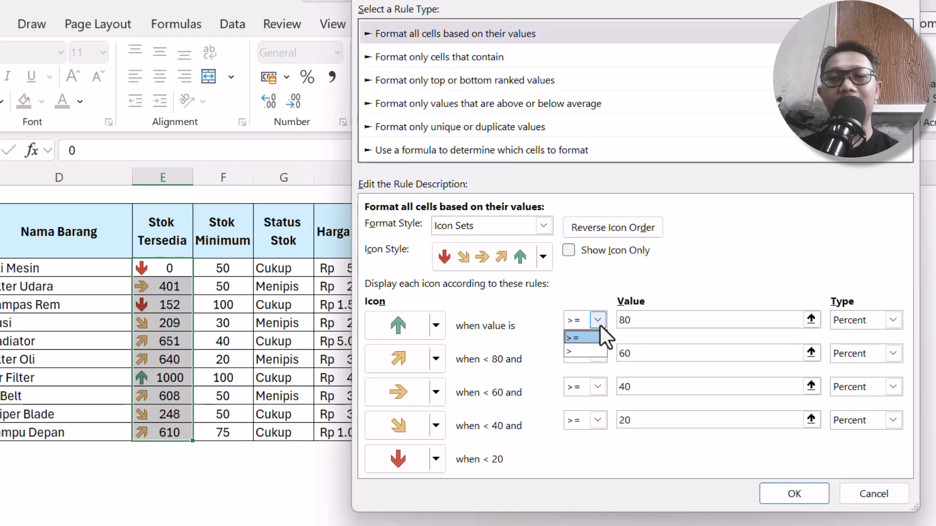
Set the green up arrow's threshold type to Percentile and apply the edited icon set rule to E3:E12
left_click(862, 320)
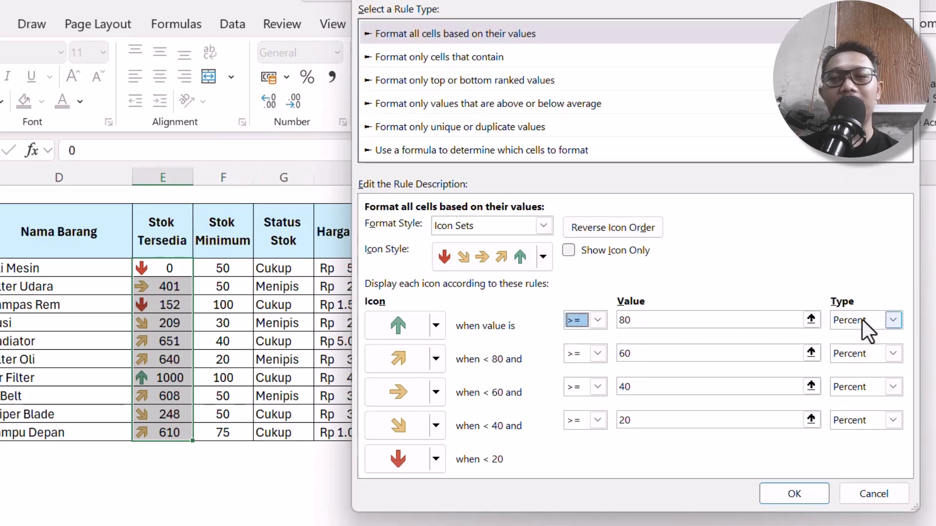
left_click(870, 320)
left_click(869, 337)
left_click(873, 320)
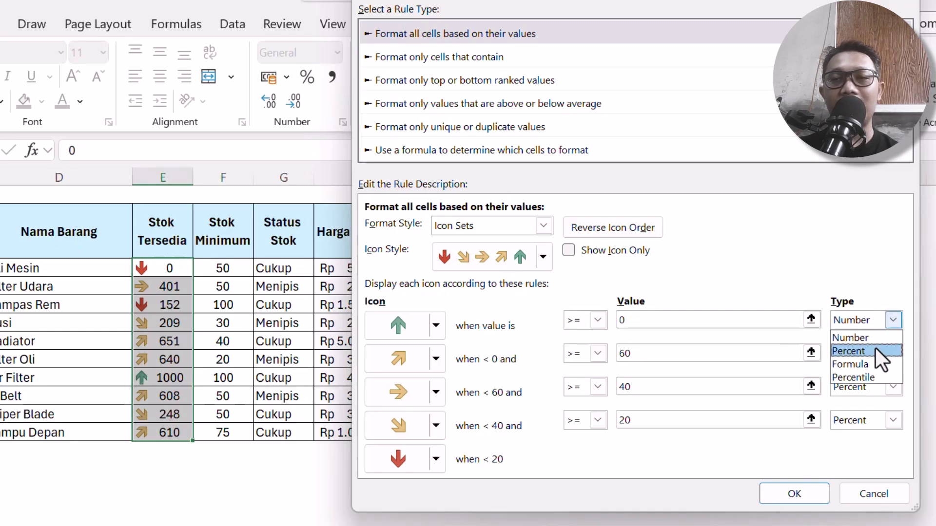
left_click(875, 348)
left_click(876, 323)
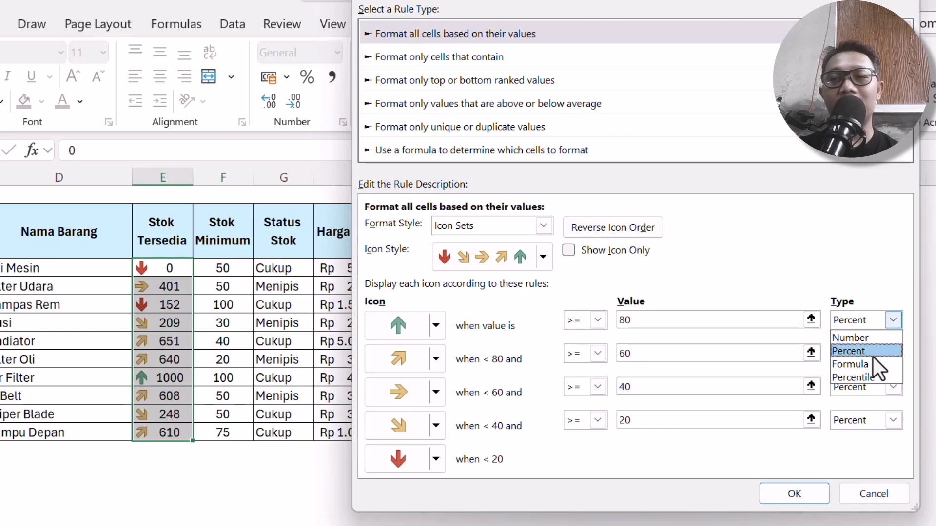
left_click(869, 363)
left_click(864, 323)
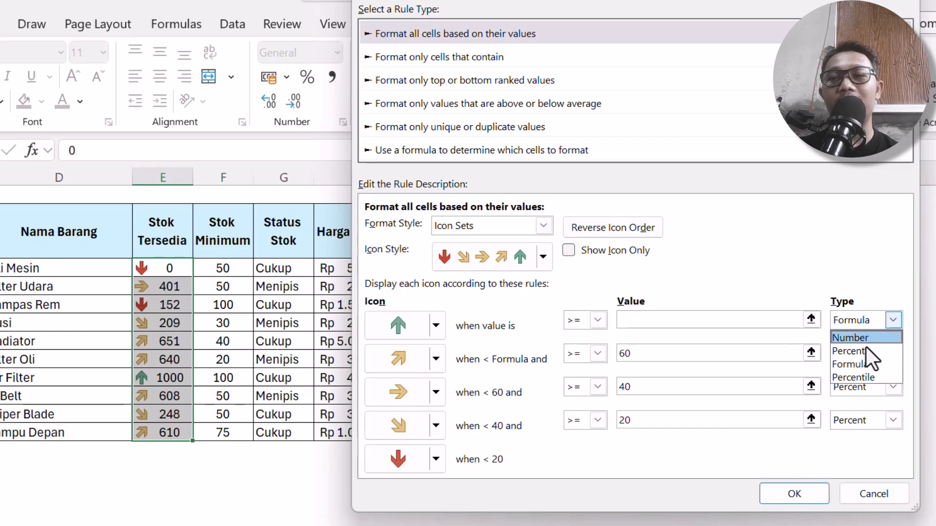
left_click(861, 374)
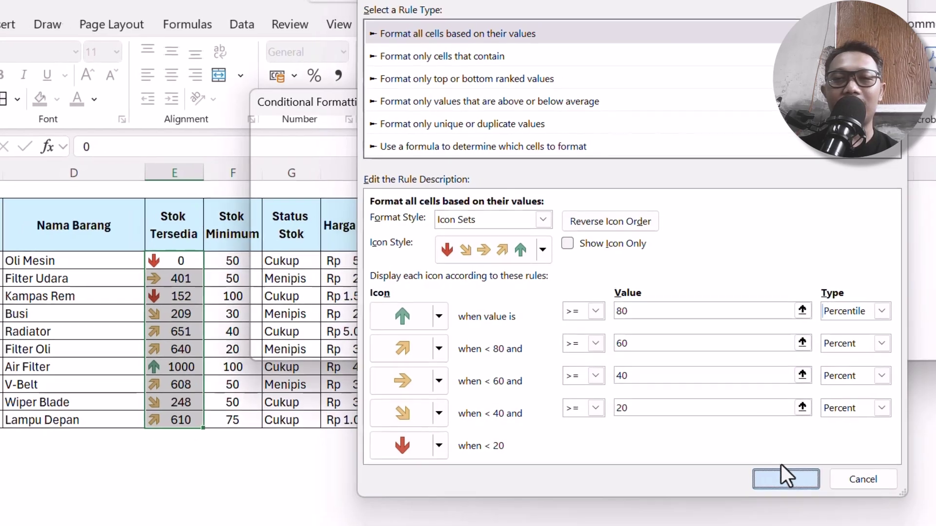
left_click(791, 492)
left_click(879, 291)
left_click(775, 291)
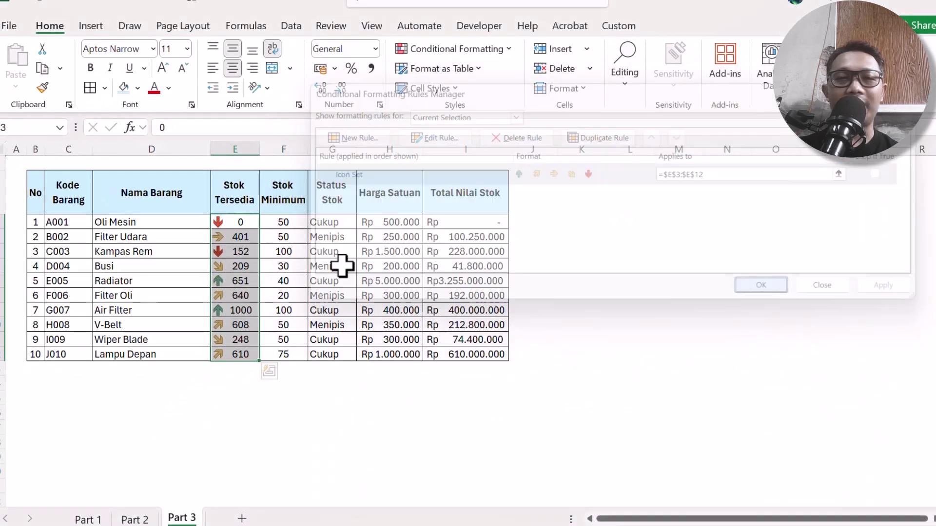
Clear the arrow icon set rule from the Stok Tersedia cells E3:E12
left_click(235, 249)
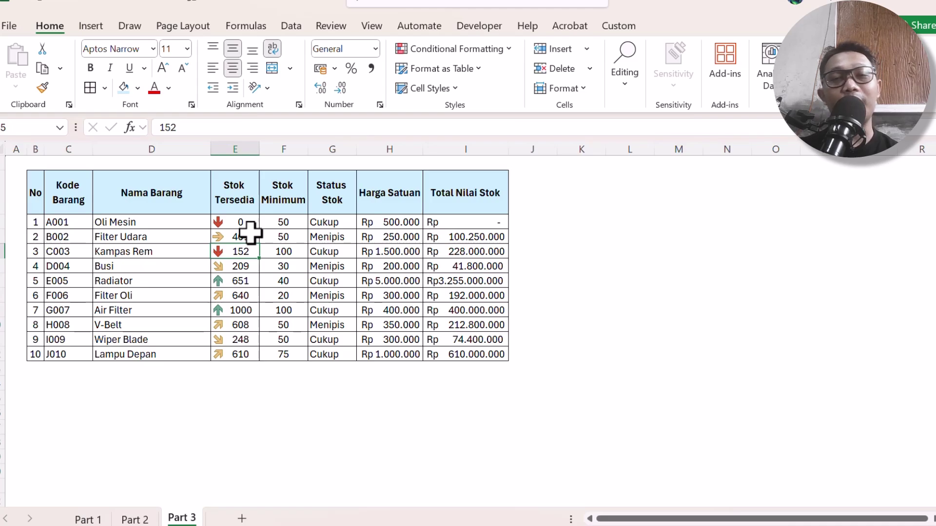
left_click(445, 54)
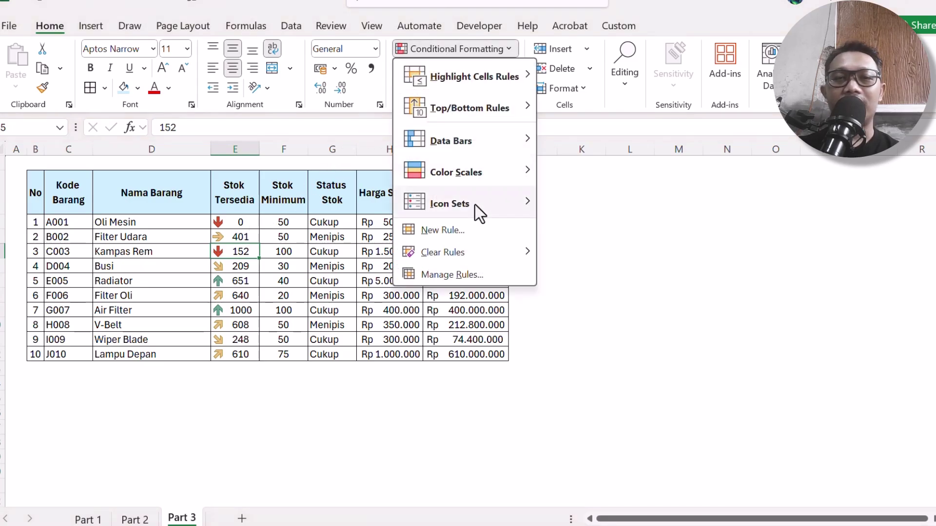
mouse_move(474, 205)
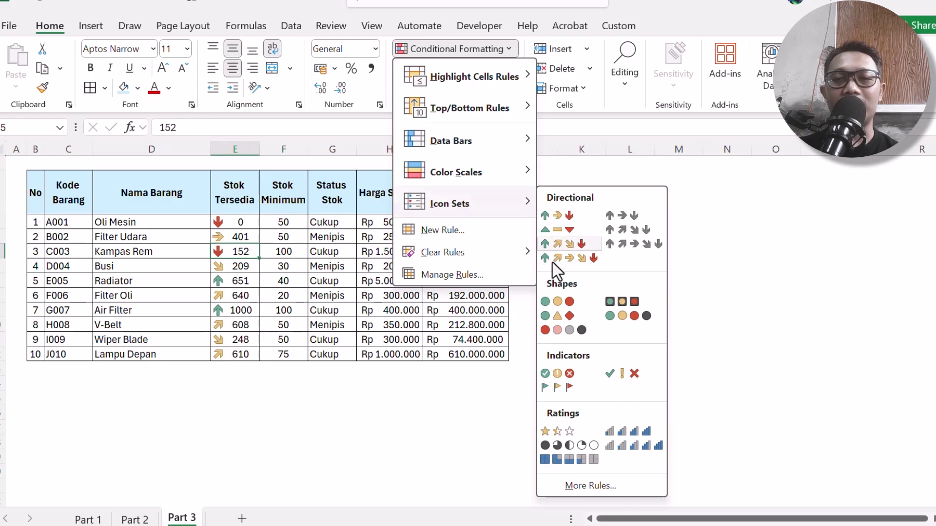
left_click(243, 216)
left_click_drag(242, 216, 242, 356)
left_click(444, 55)
mouse_move(465, 254)
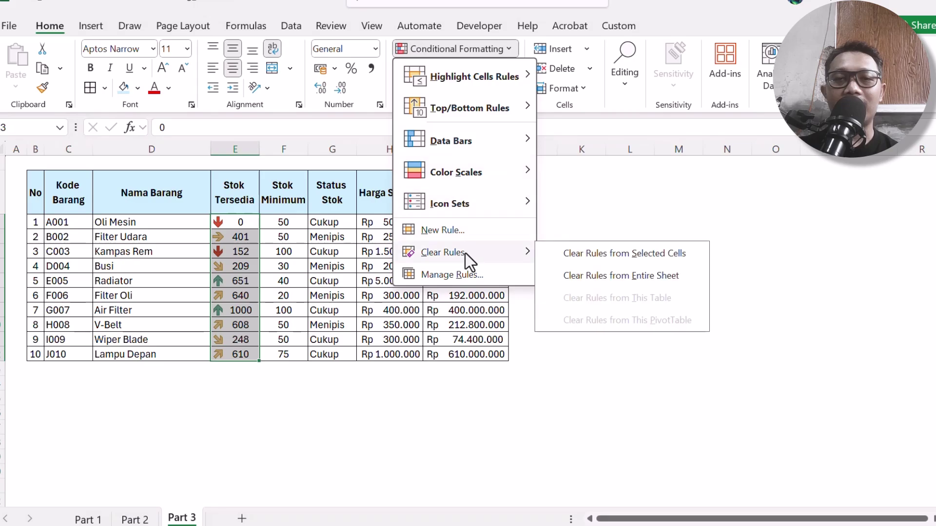
left_click(558, 256)
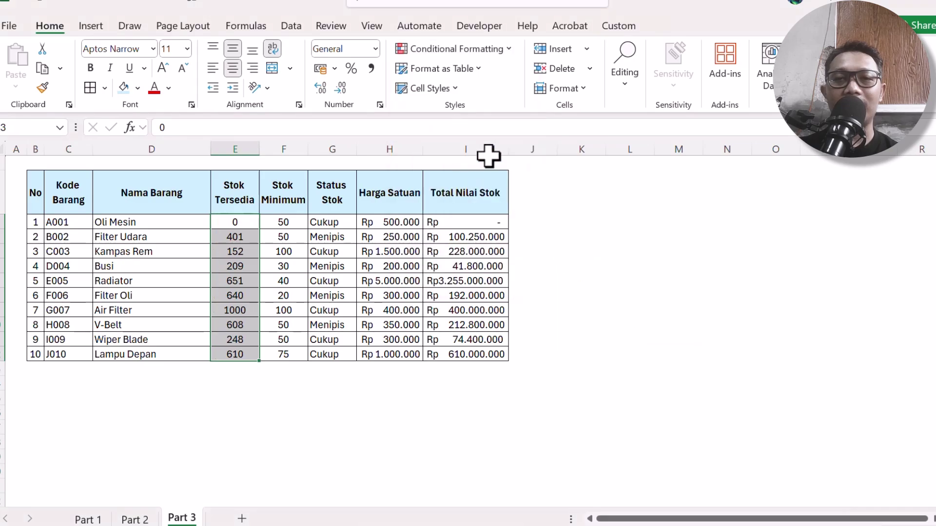
Apply the indicator icon set with three circled symbols to the Stok Tersedia cells E3:E12
left_click(460, 49)
mouse_move(480, 204)
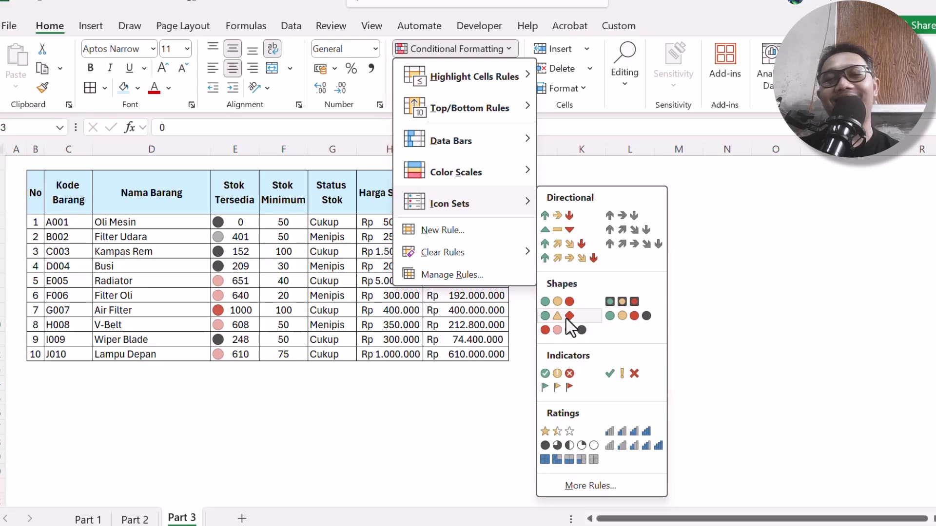
left_click(564, 373)
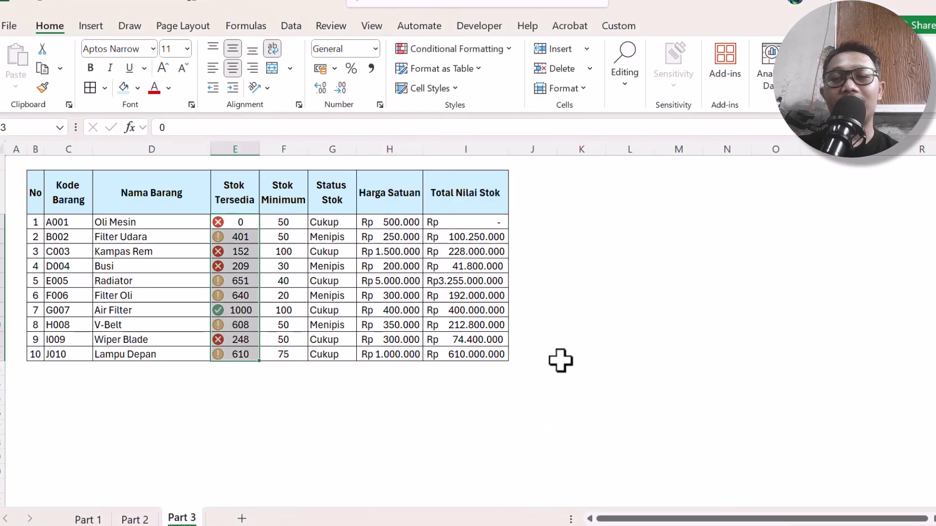
Open the circled-symbols rule of E3:E12 for editing and set the green check mark's threshold type to Formula
left_click(460, 51)
left_click(441, 274)
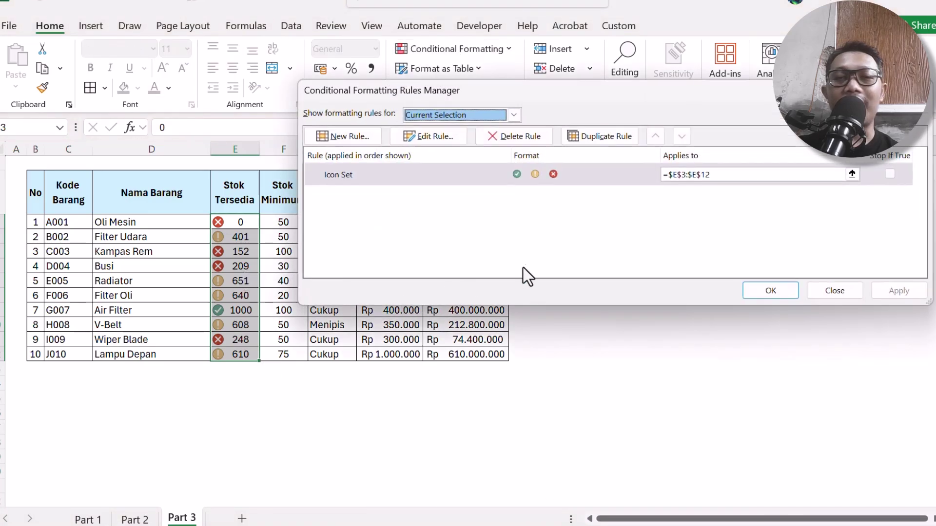
left_click(544, 179)
left_click(429, 136)
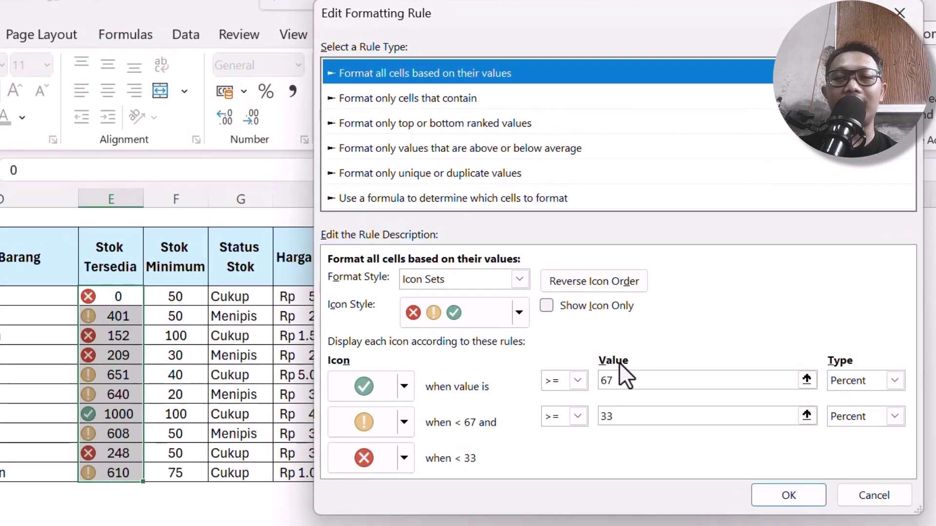
left_click(633, 381)
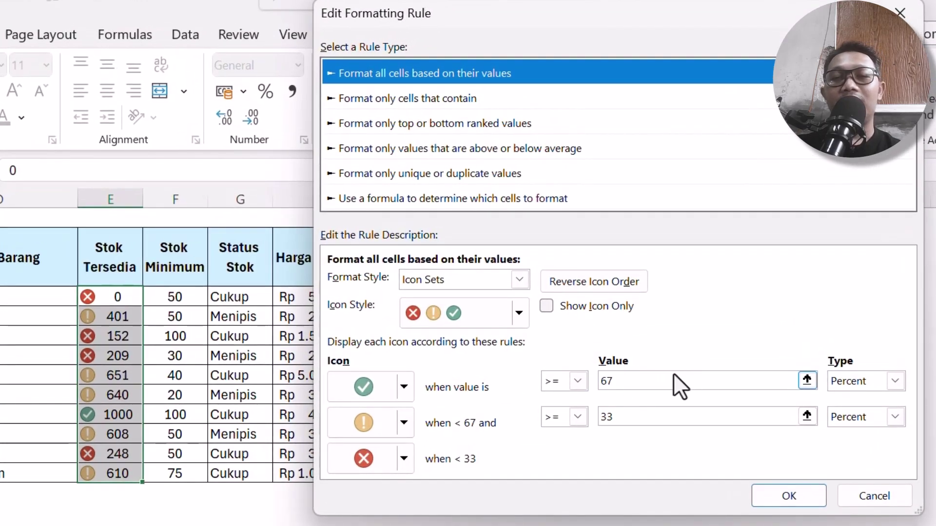
left_click(838, 384)
left_click(852, 443)
left_click(849, 385)
left_click(853, 426)
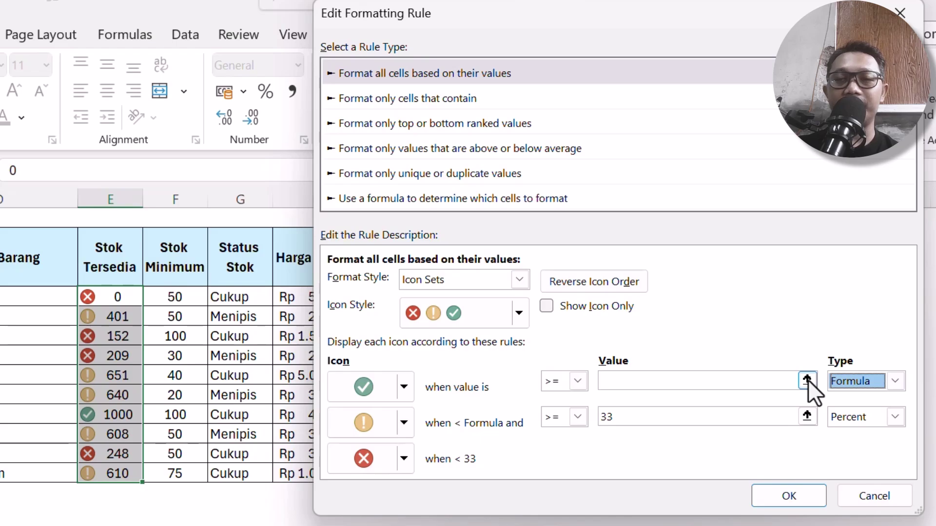
Enter =$F$3 as the green check mark's threshold formula and apply the rule
left_click(735, 380)
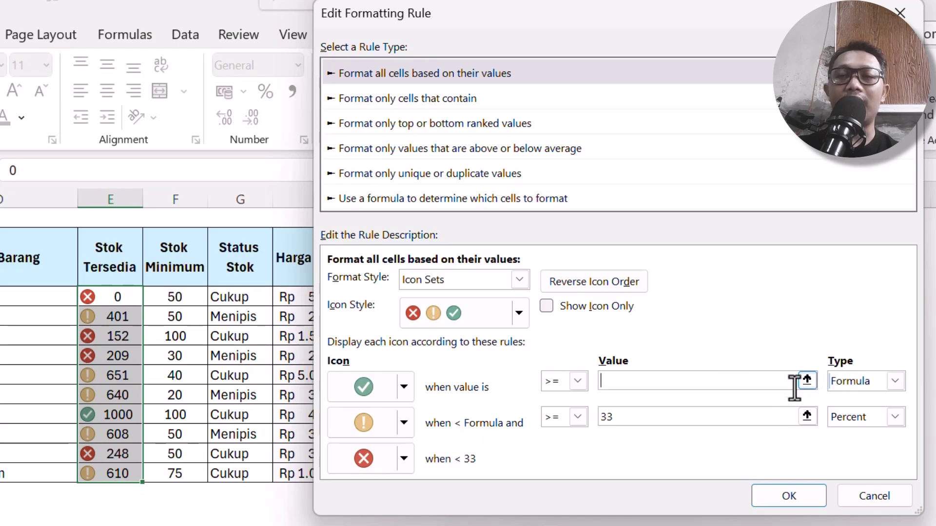
left_click(190, 298)
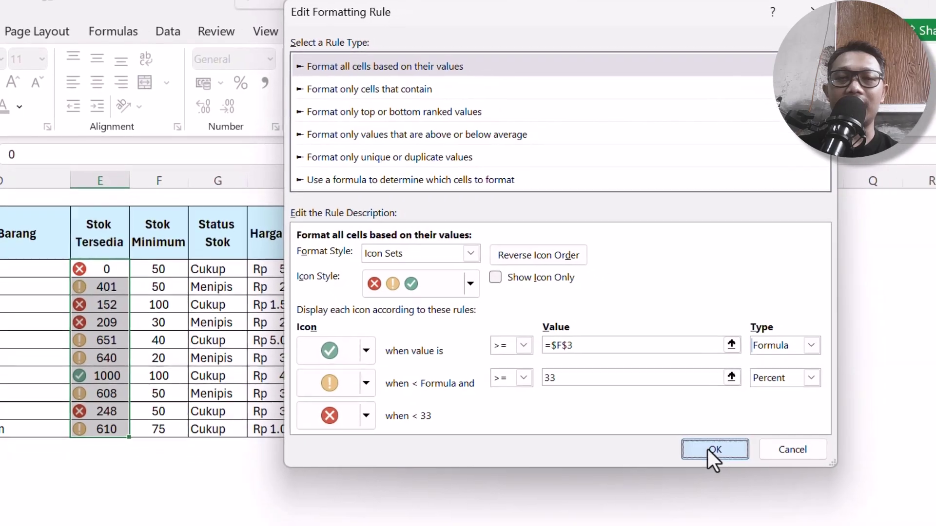
left_click(789, 495)
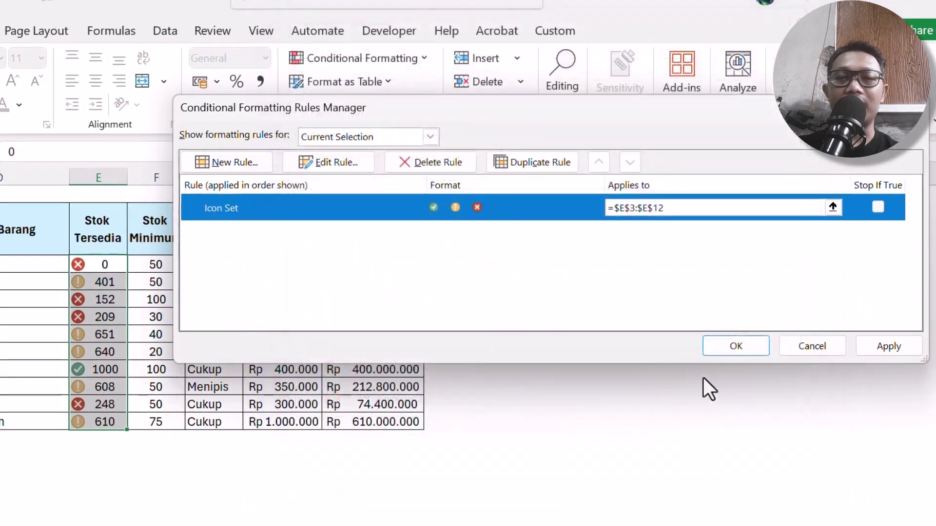
left_click(869, 353)
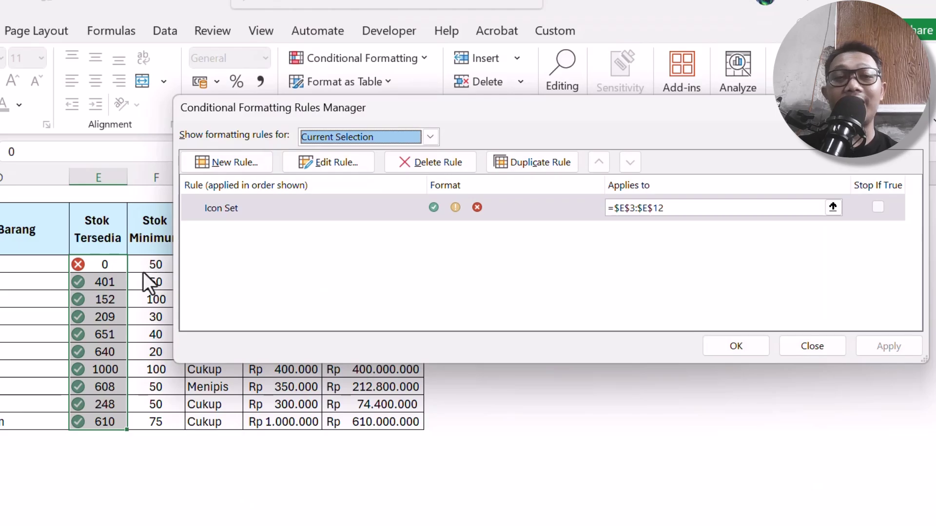
Reopen the icon set rule and try to change the green check mark's threshold to the row-relative reference =$F3
left_click(346, 166)
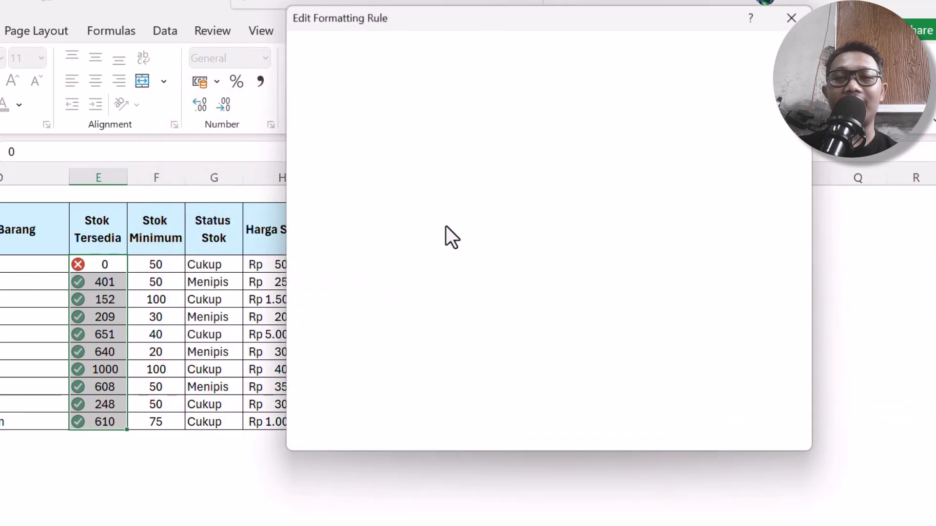
left_click(556, 341)
key("BackSpace")
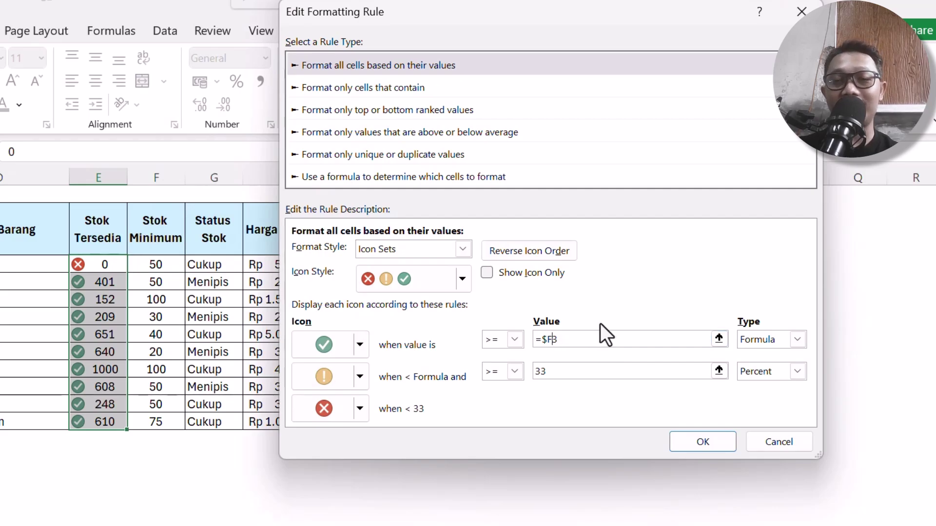
left_click(710, 446)
left_click(410, 373)
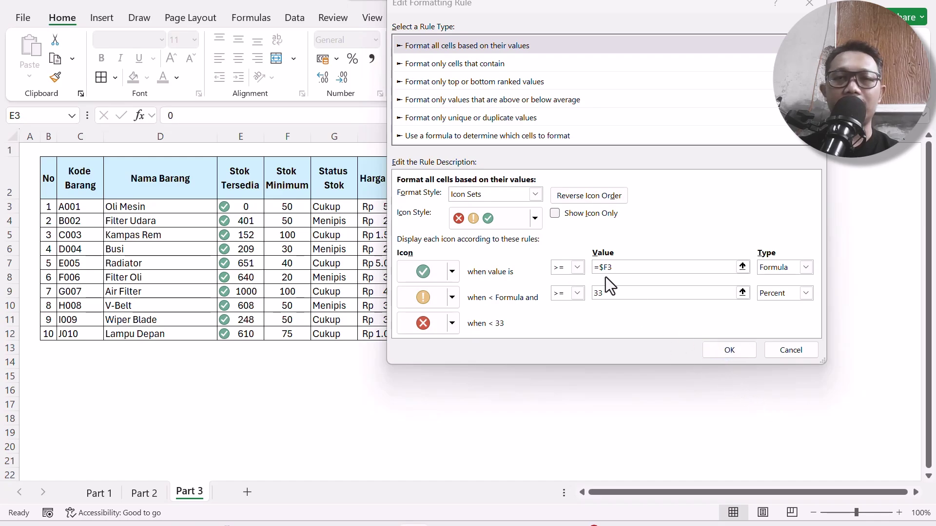
Set the green check mark's threshold formula to =$F$5, apply the icon set rule and close the rules manager
left_click(626, 267)
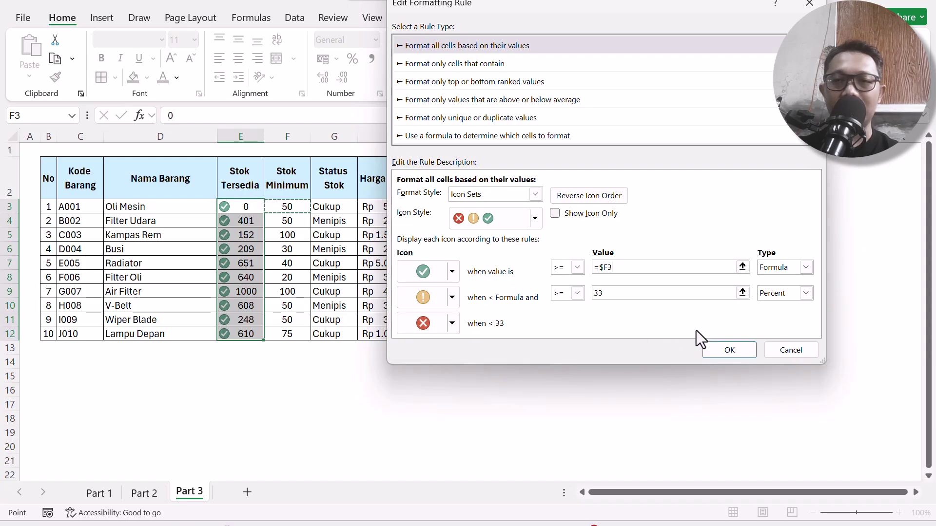
left_click_drag(618, 267, 422, 242)
left_click_drag(319, 209, 279, 206)
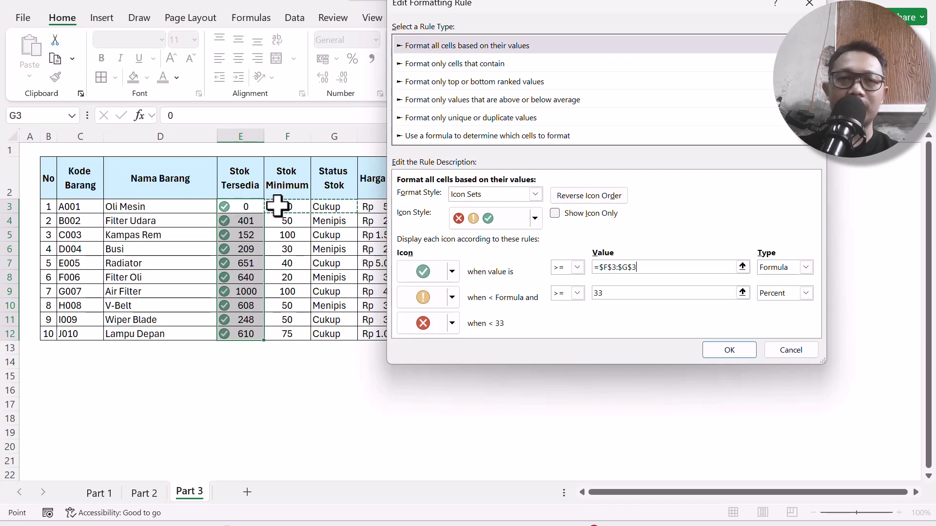
left_click(287, 236)
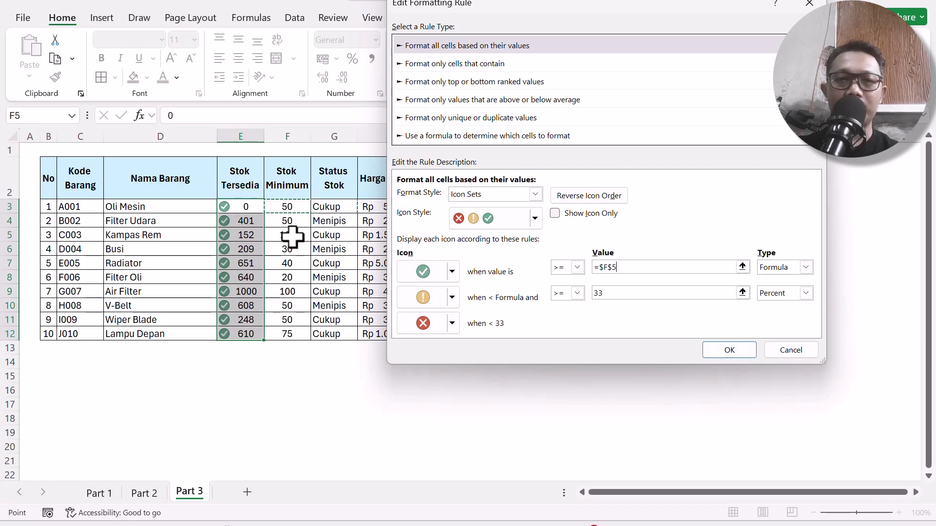
left_click(729, 350)
left_click(872, 280)
left_click(768, 273)
Set the Stok Tersedia value of Filter Udara in cell E4 to 50
left_click(247, 220)
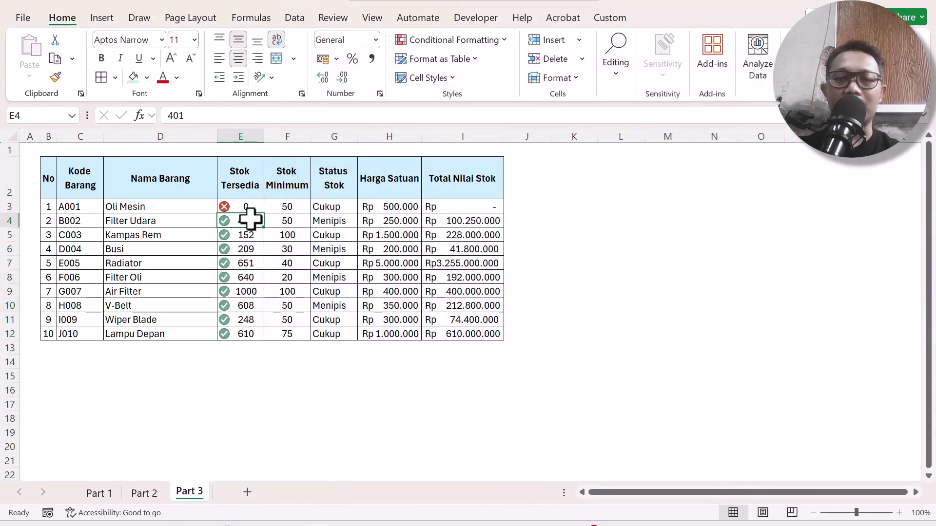
type("50")
key("Return")
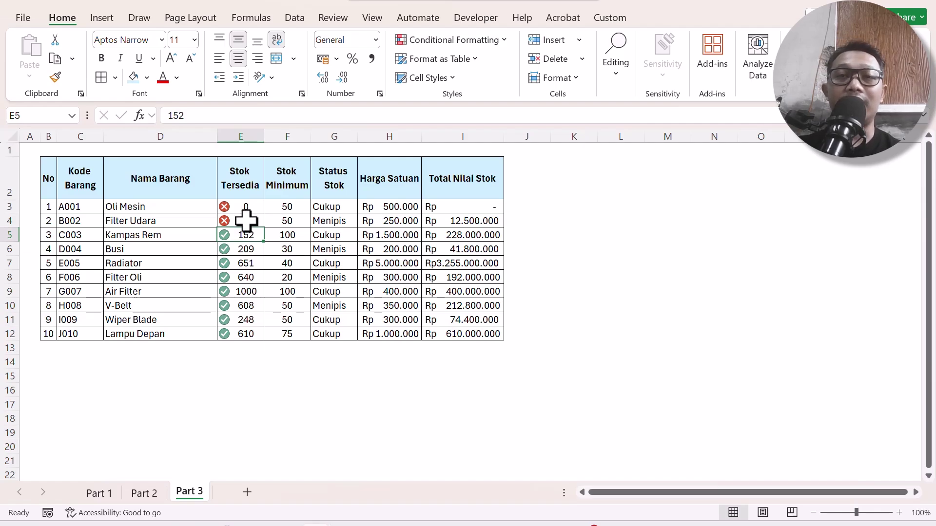
Preview the directional, shape, indicator and rating icon sets available for the Stok Tersedia cells E3:E12
left_click(441, 38)
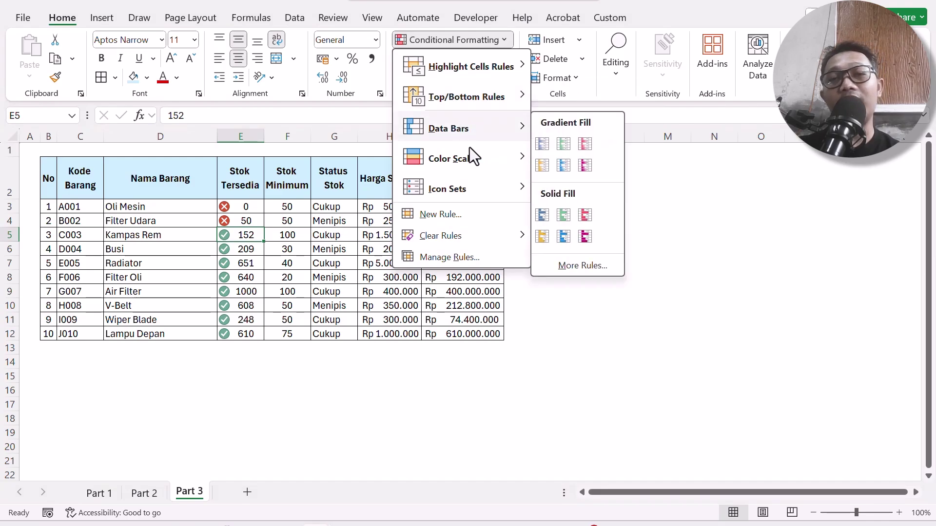
mouse_move(470, 188)
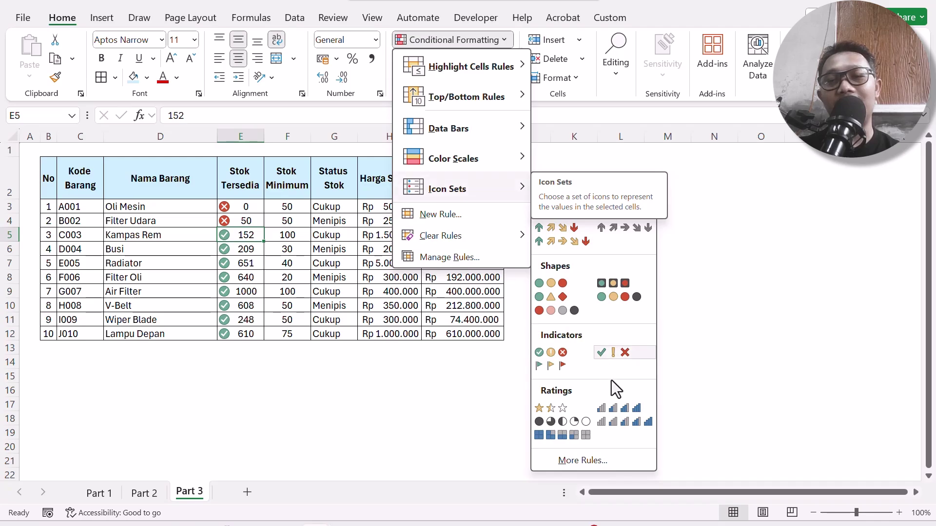
left_click(268, 238)
left_click_drag(244, 207, 240, 335)
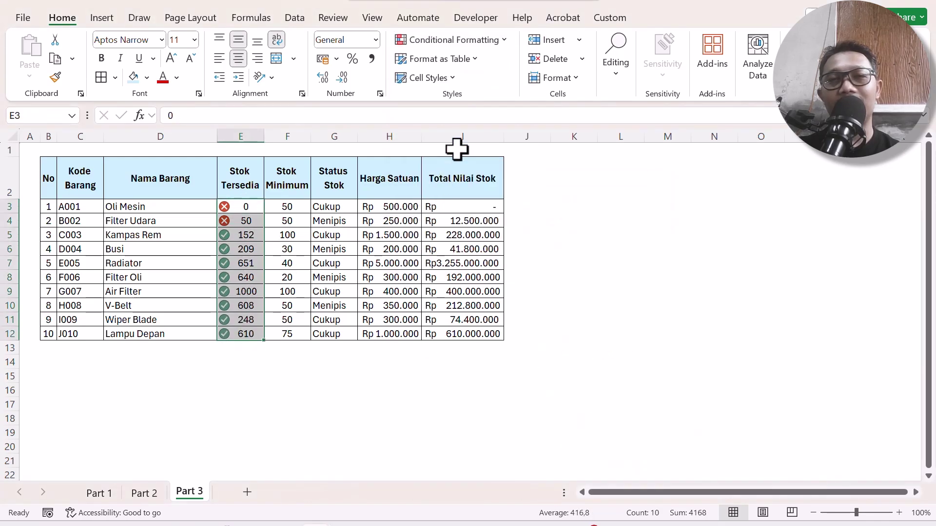
left_click(444, 42)
mouse_move(483, 188)
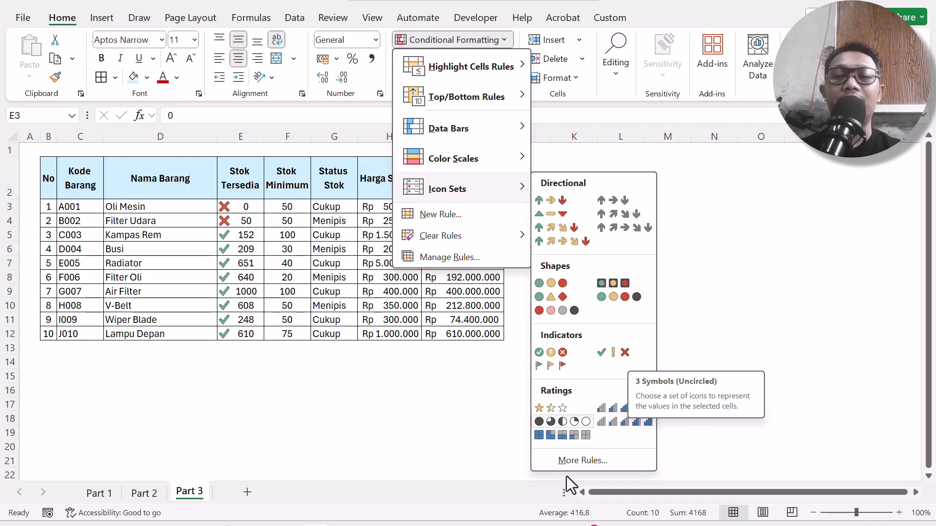
left_click(449, 415)
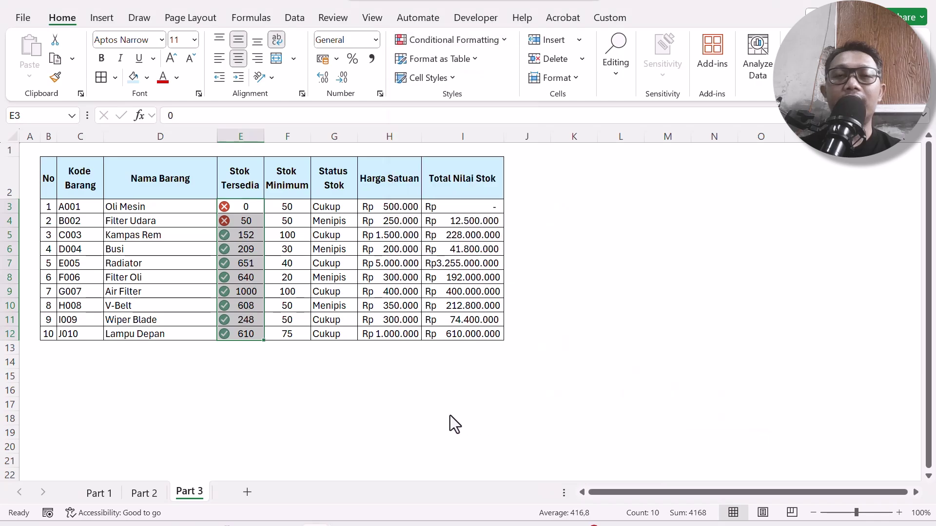
left_click(542, 449)
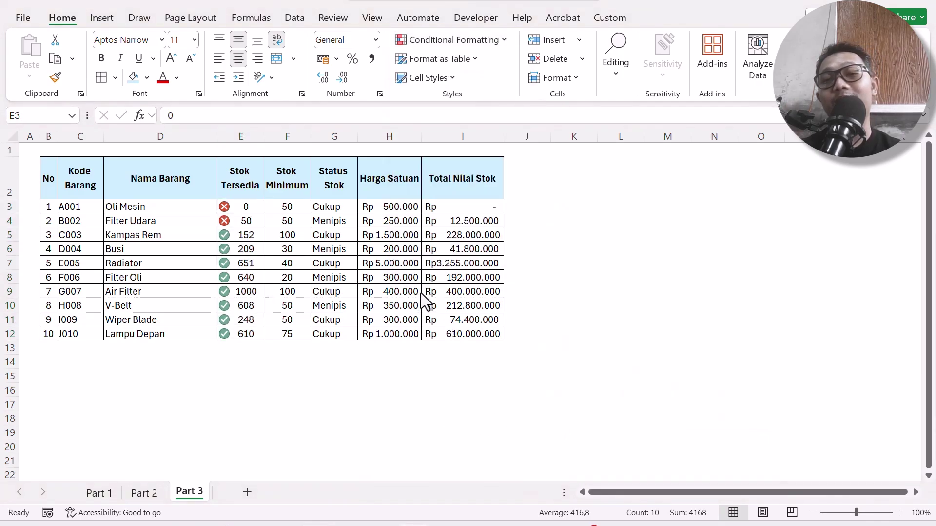